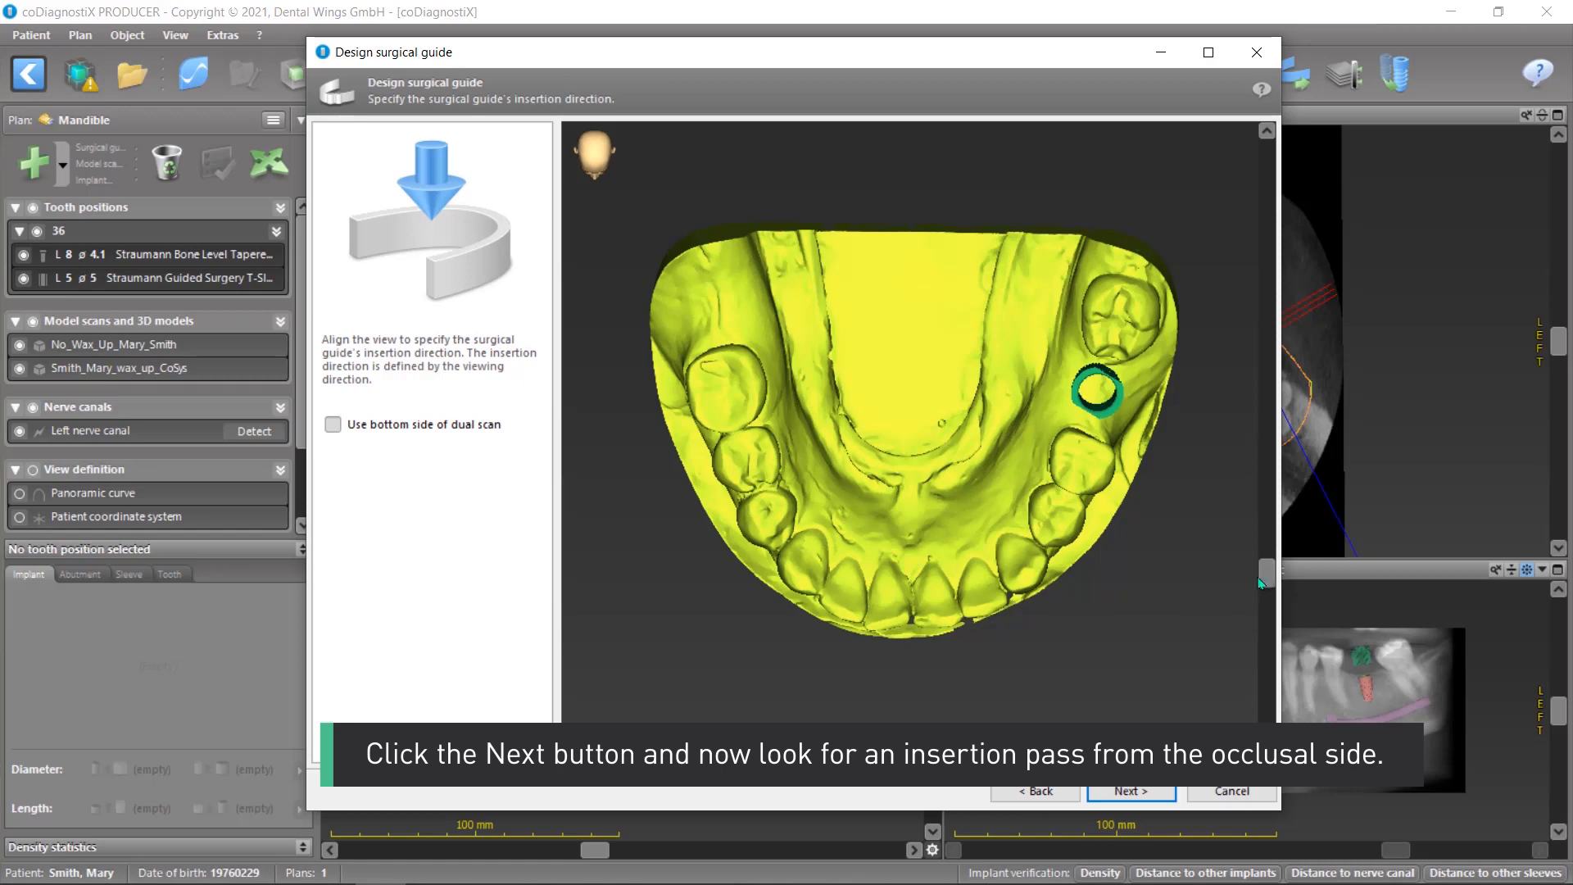
Step: Set the guide's insertion direction to an occlusal view that just shows the vestibular side of the anterior teeth
{"action": "left_click_drag", "start_coordinate": [1266, 570], "coordinate": [1255, 531]}
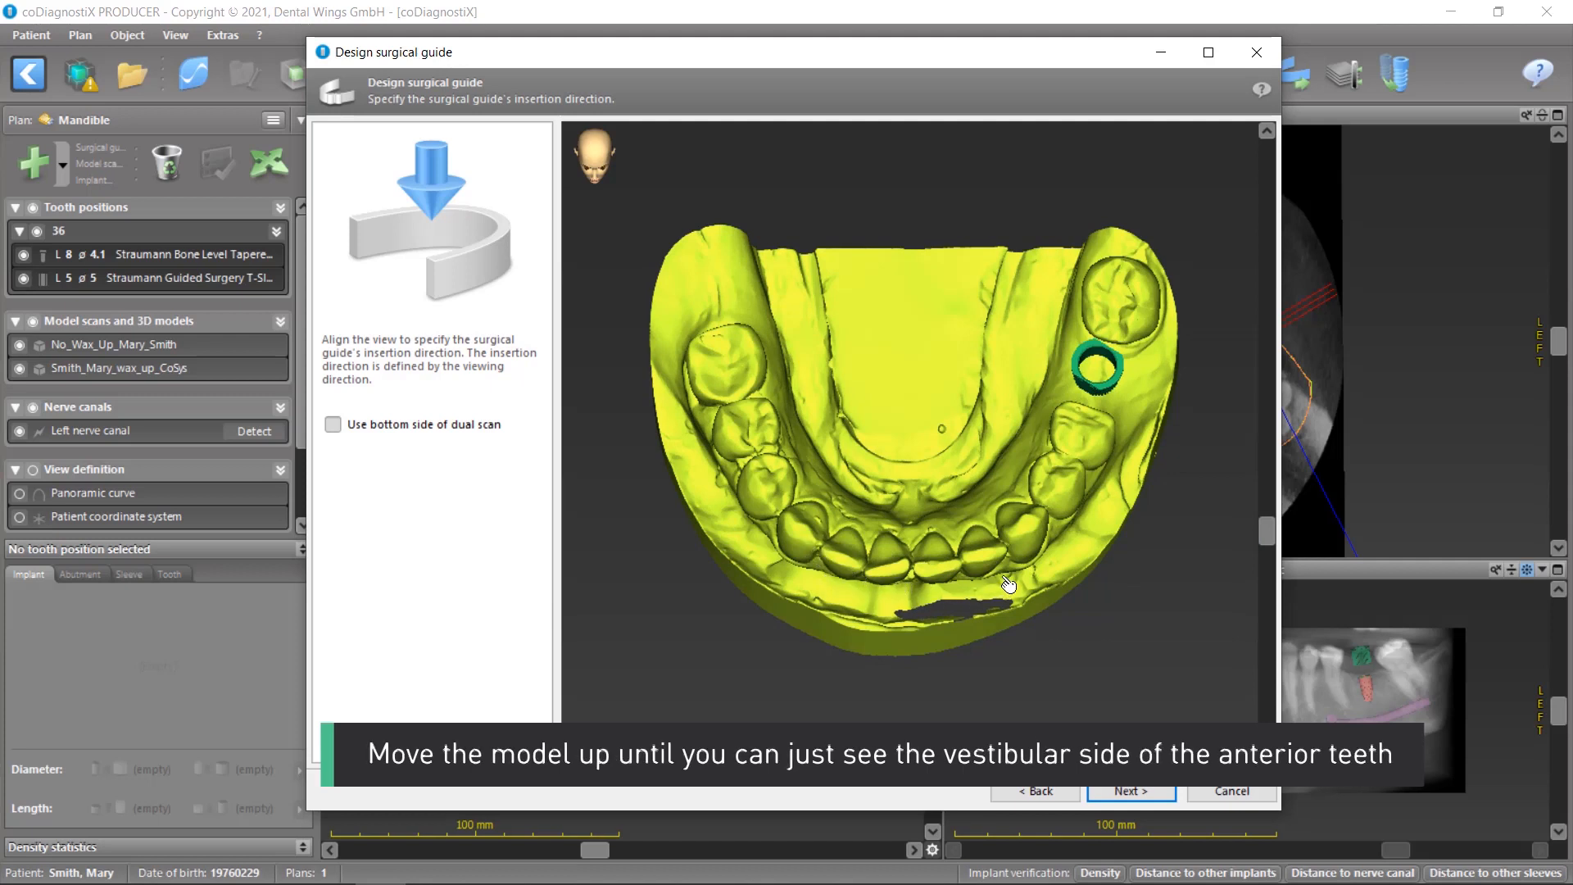
{"action": "left_click", "coordinate": [1128, 791]}
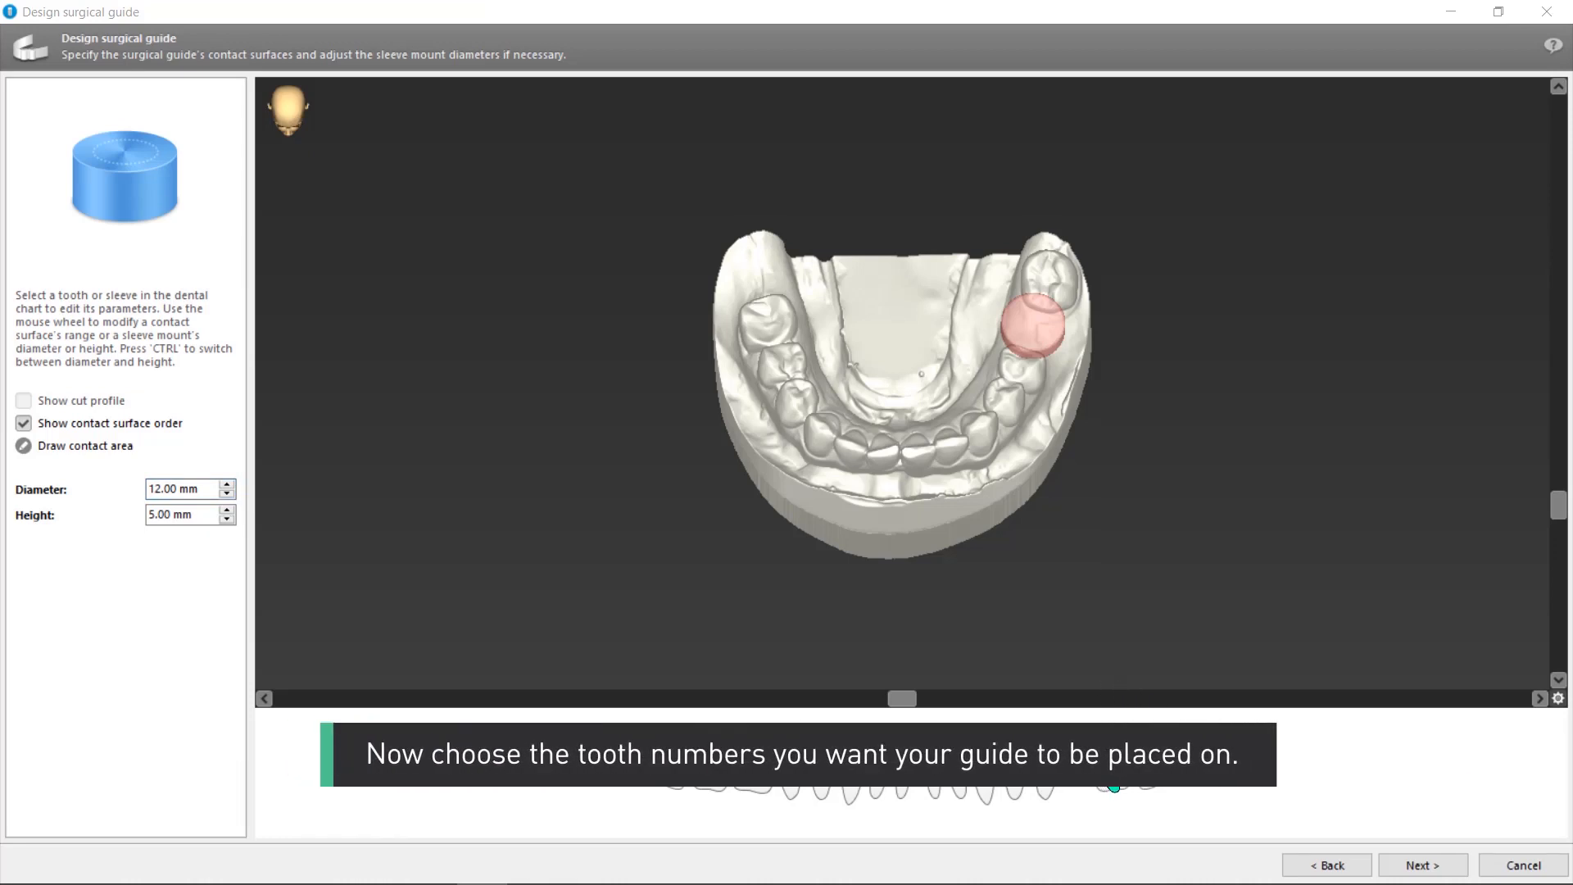
Step: Select teeth 37, 35 to 31 and 41 to 46 as the surgical guide's contact surfaces
{"action": "left_click", "coordinate": [1114, 774]}
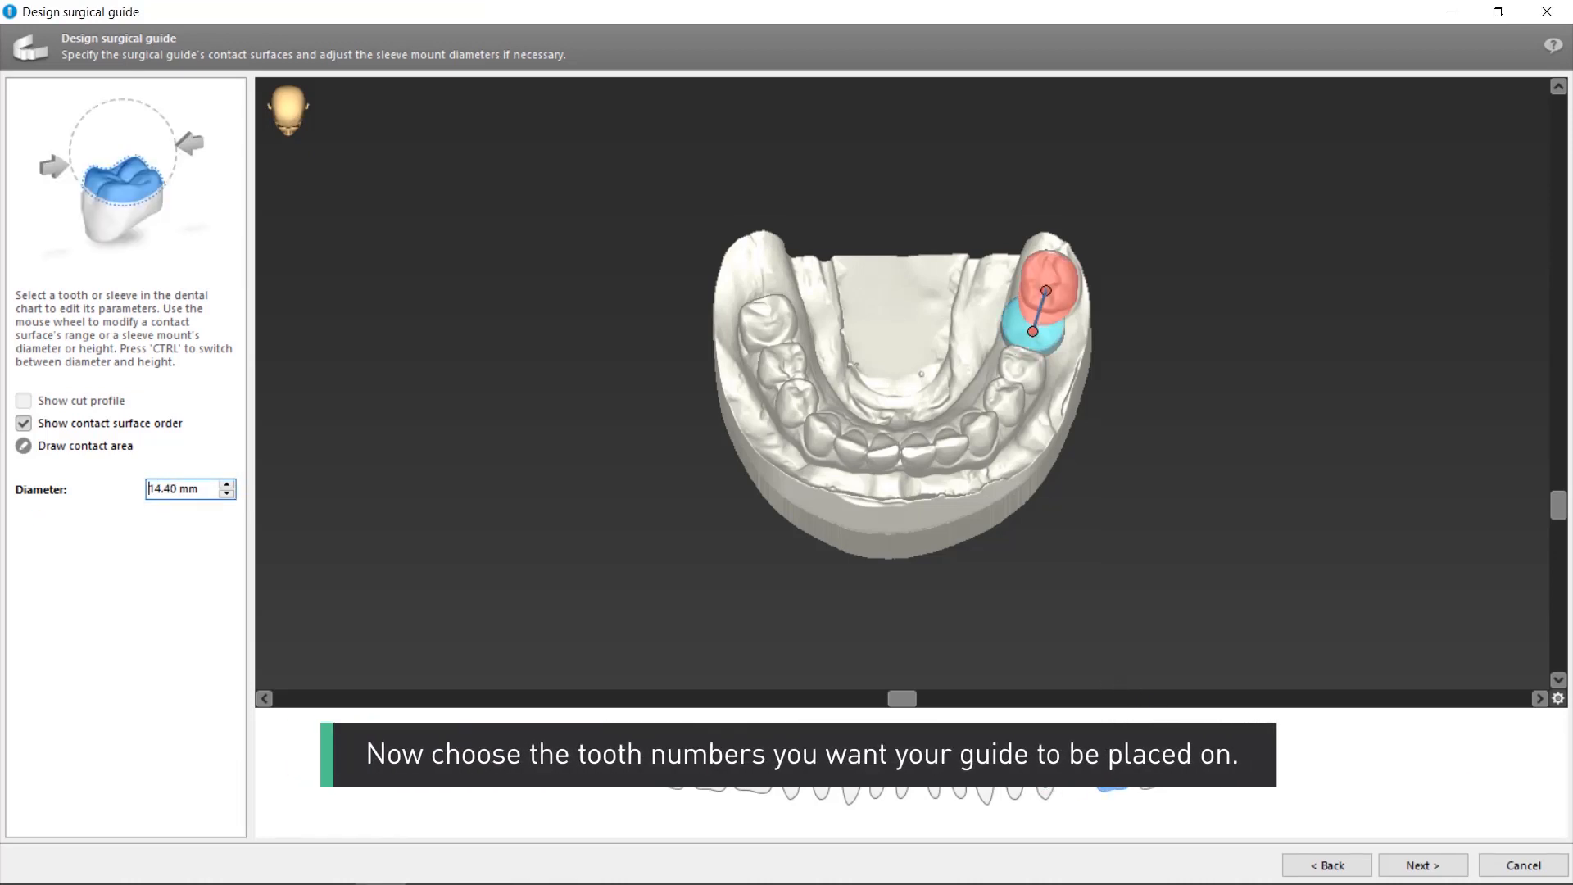
{"action": "left_click", "coordinate": [1040, 774]}
{"action": "left_click", "coordinate": [1013, 777]}
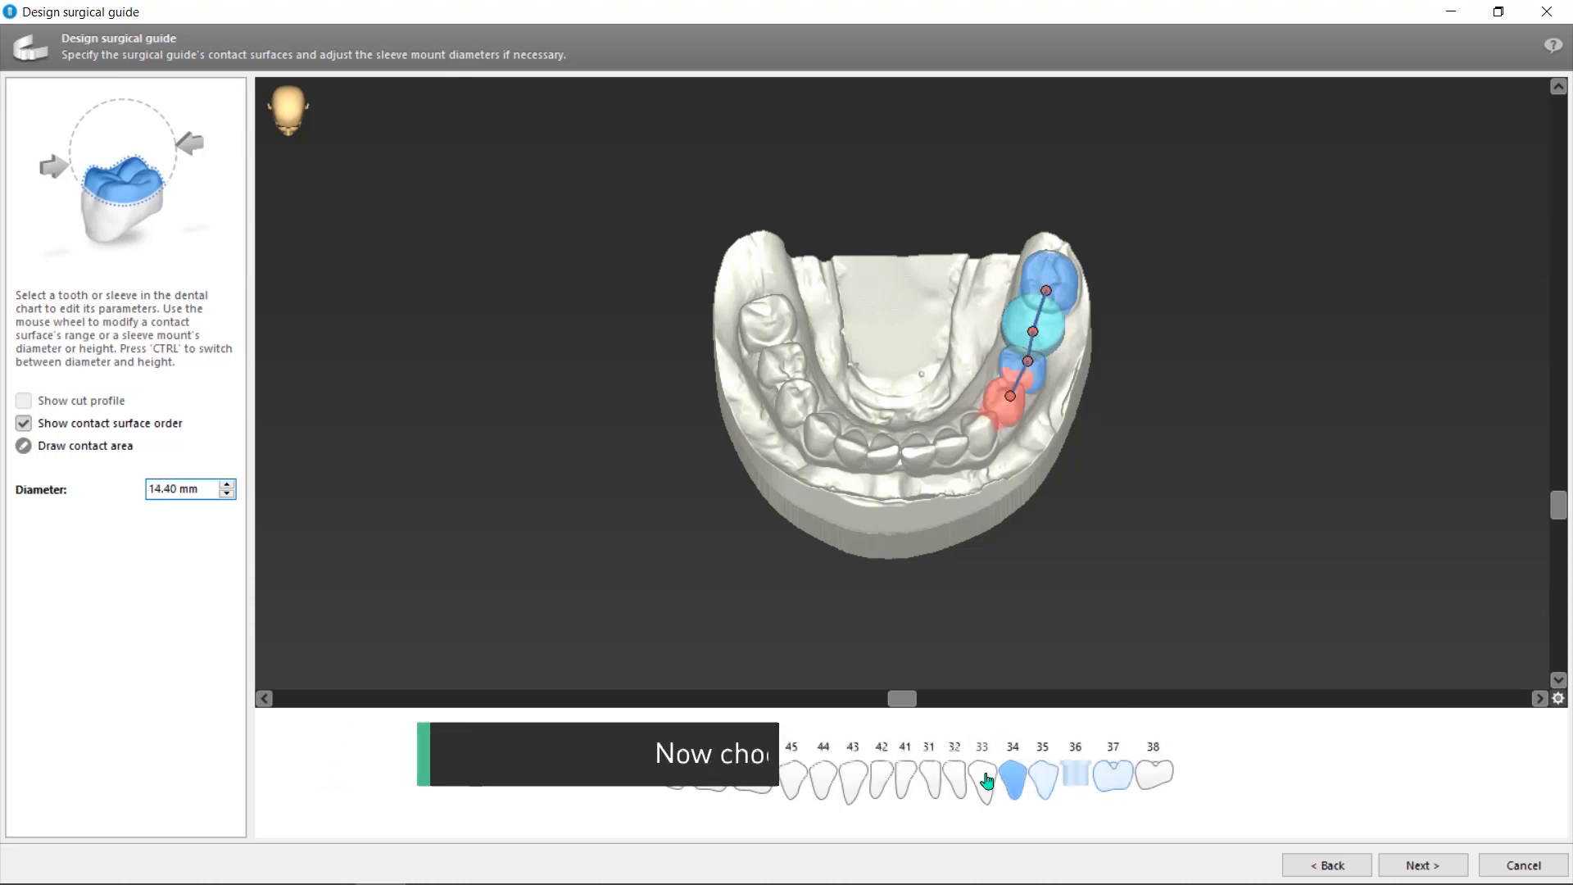
{"action": "left_click", "coordinate": [983, 777]}
{"action": "left_click", "coordinate": [955, 777]}
{"action": "left_click", "coordinate": [926, 776]}
{"action": "left_click", "coordinate": [903, 779]}
{"action": "left_click", "coordinate": [880, 779]}
{"action": "left_click", "coordinate": [852, 781]}
{"action": "left_click", "coordinate": [823, 778]}
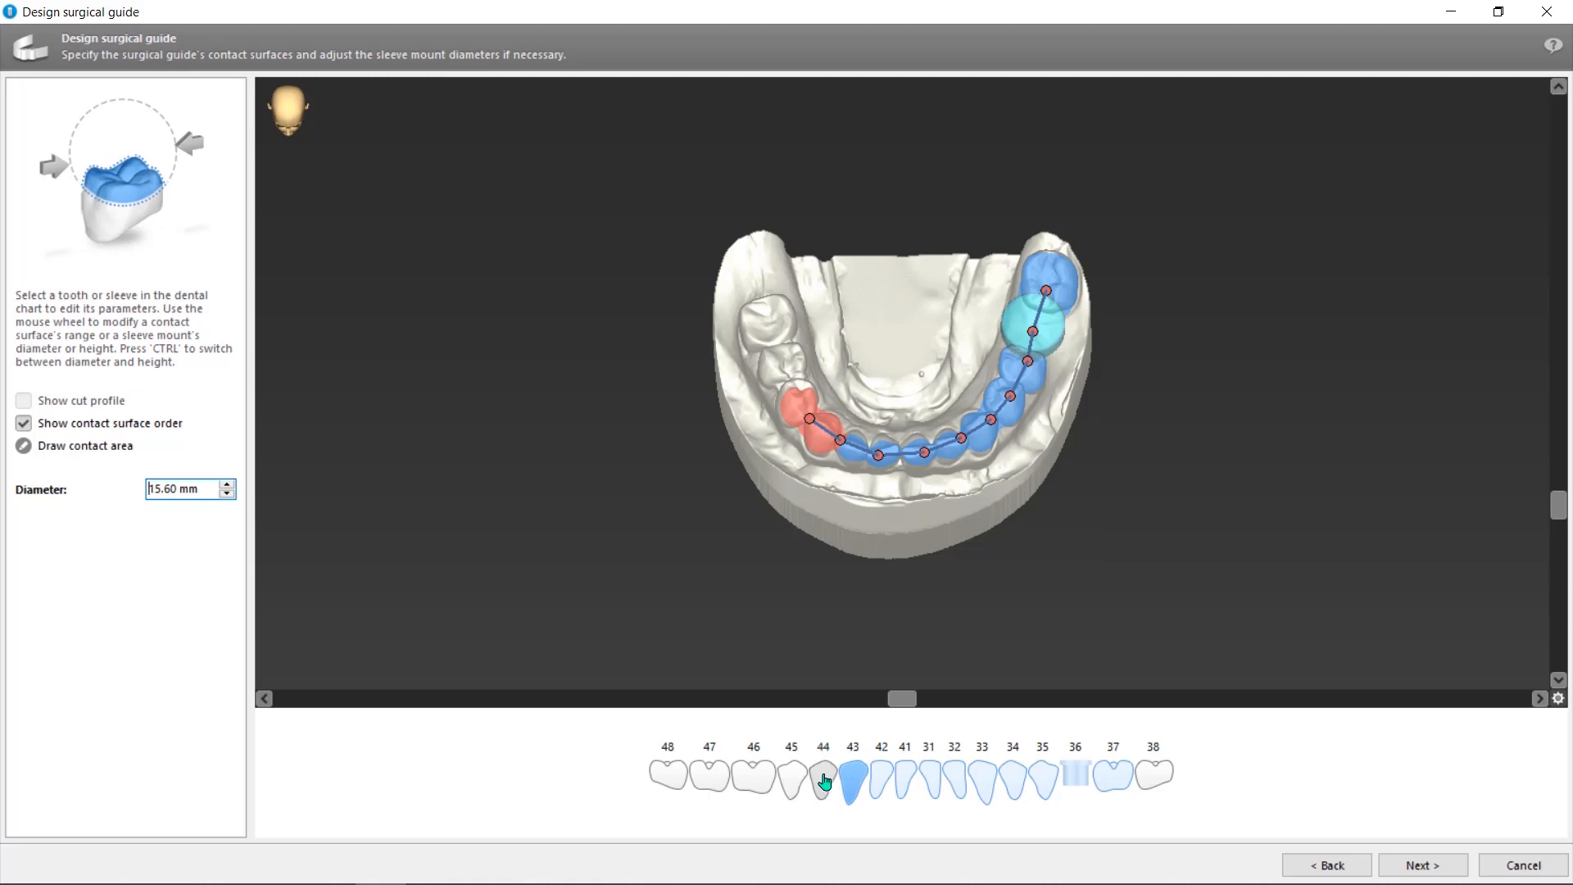
{"action": "left_click", "coordinate": [792, 778]}
{"action": "left_click", "coordinate": [751, 775]}
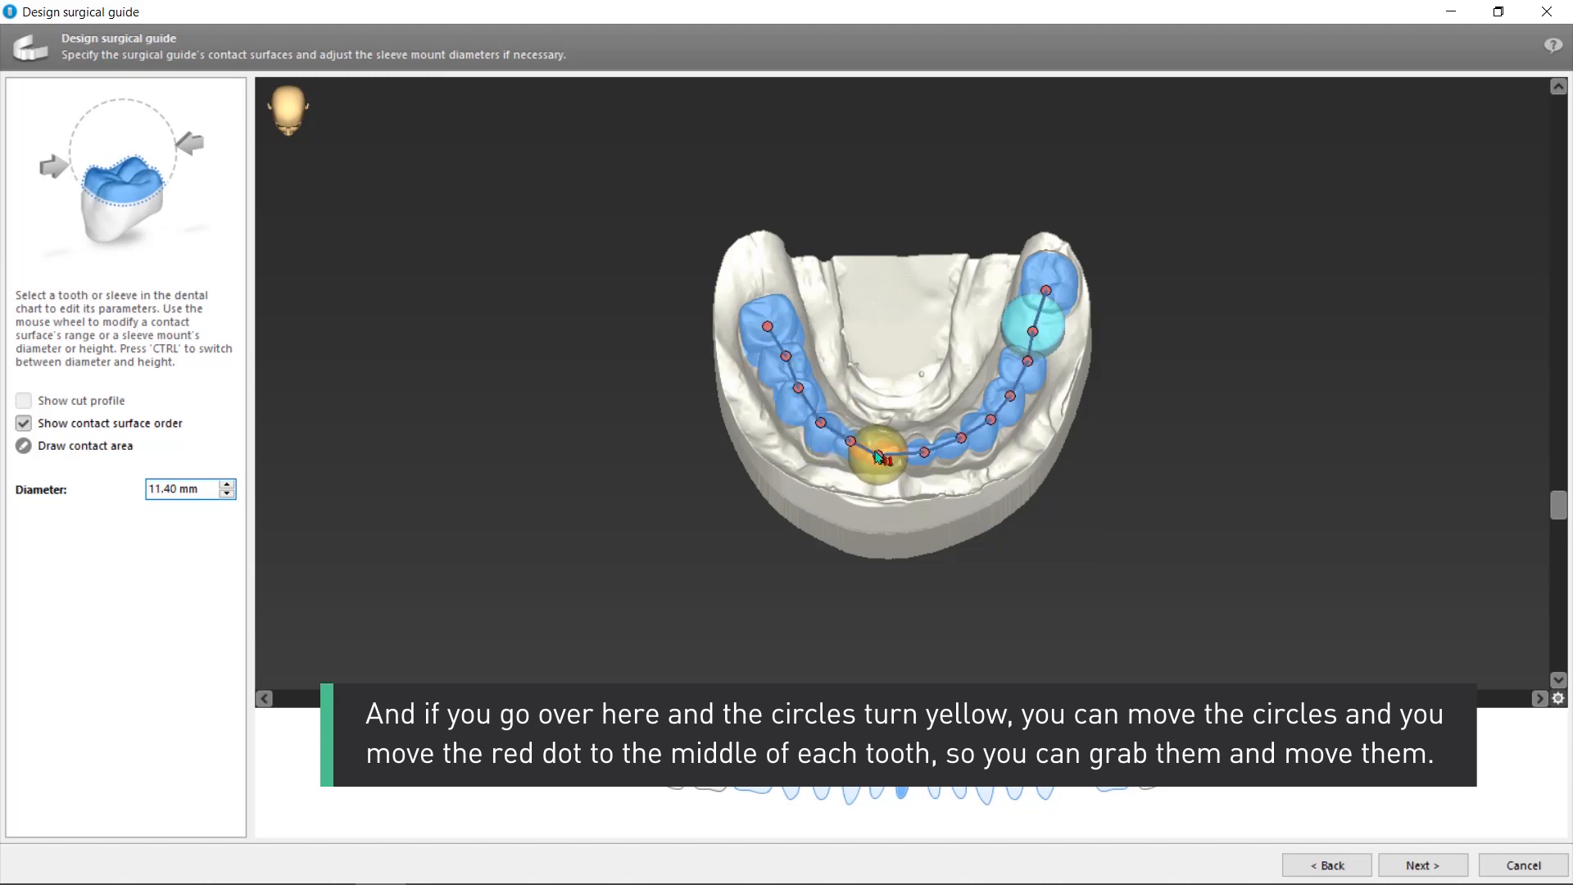
Step: Centre the contact surface points on teeth 31 to 35 and on tooth 37
{"action": "left_click_drag", "start_coordinate": [881, 458], "coordinate": [915, 451]}
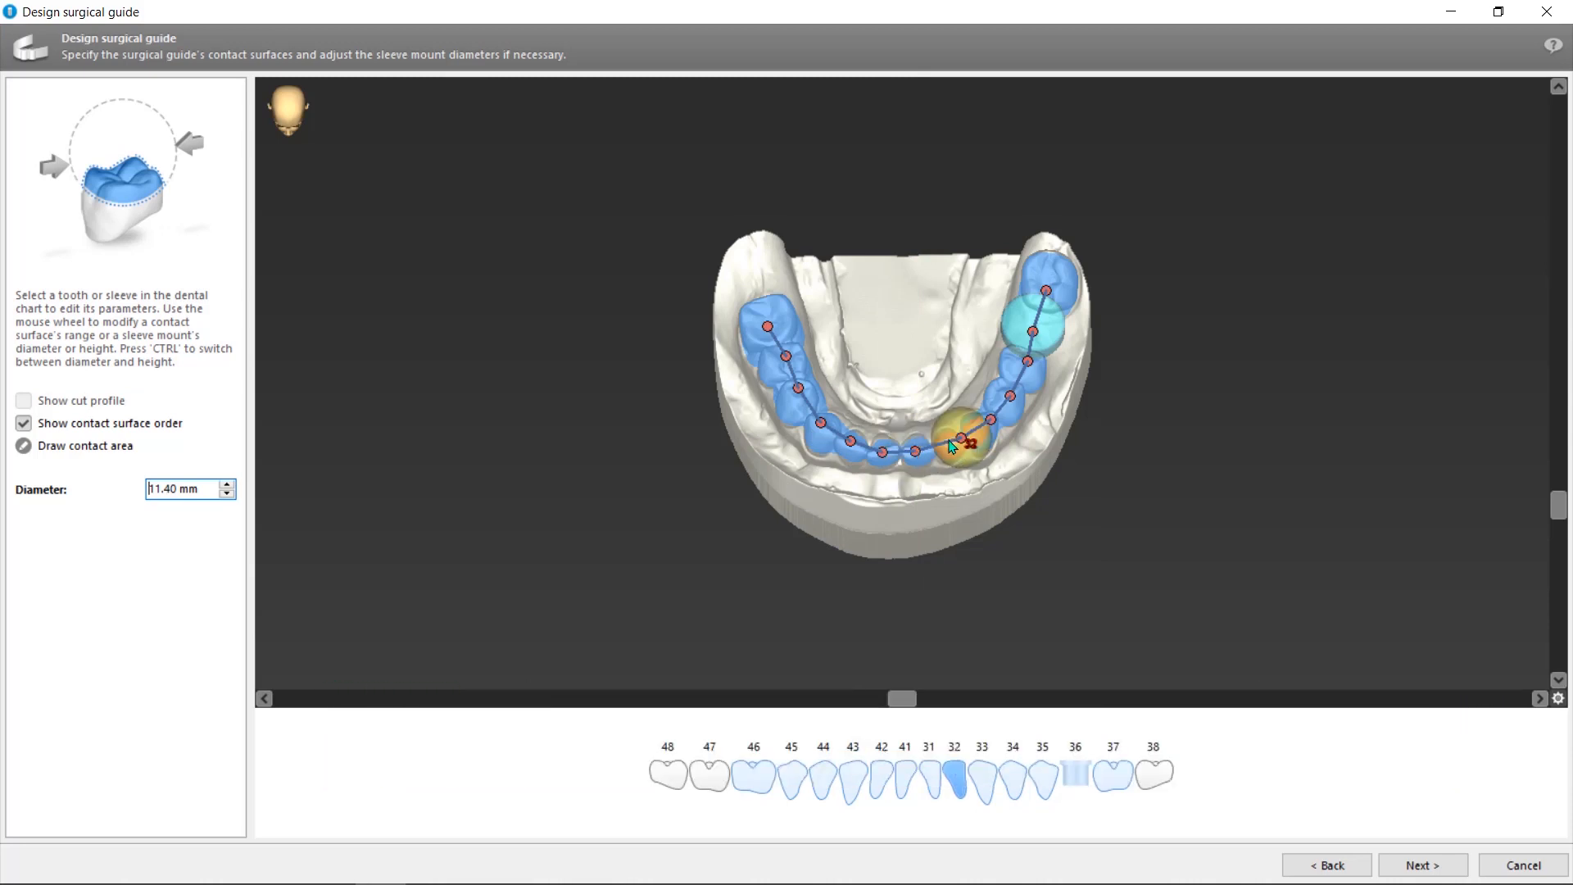
{"action": "left_click", "coordinate": [948, 440]}
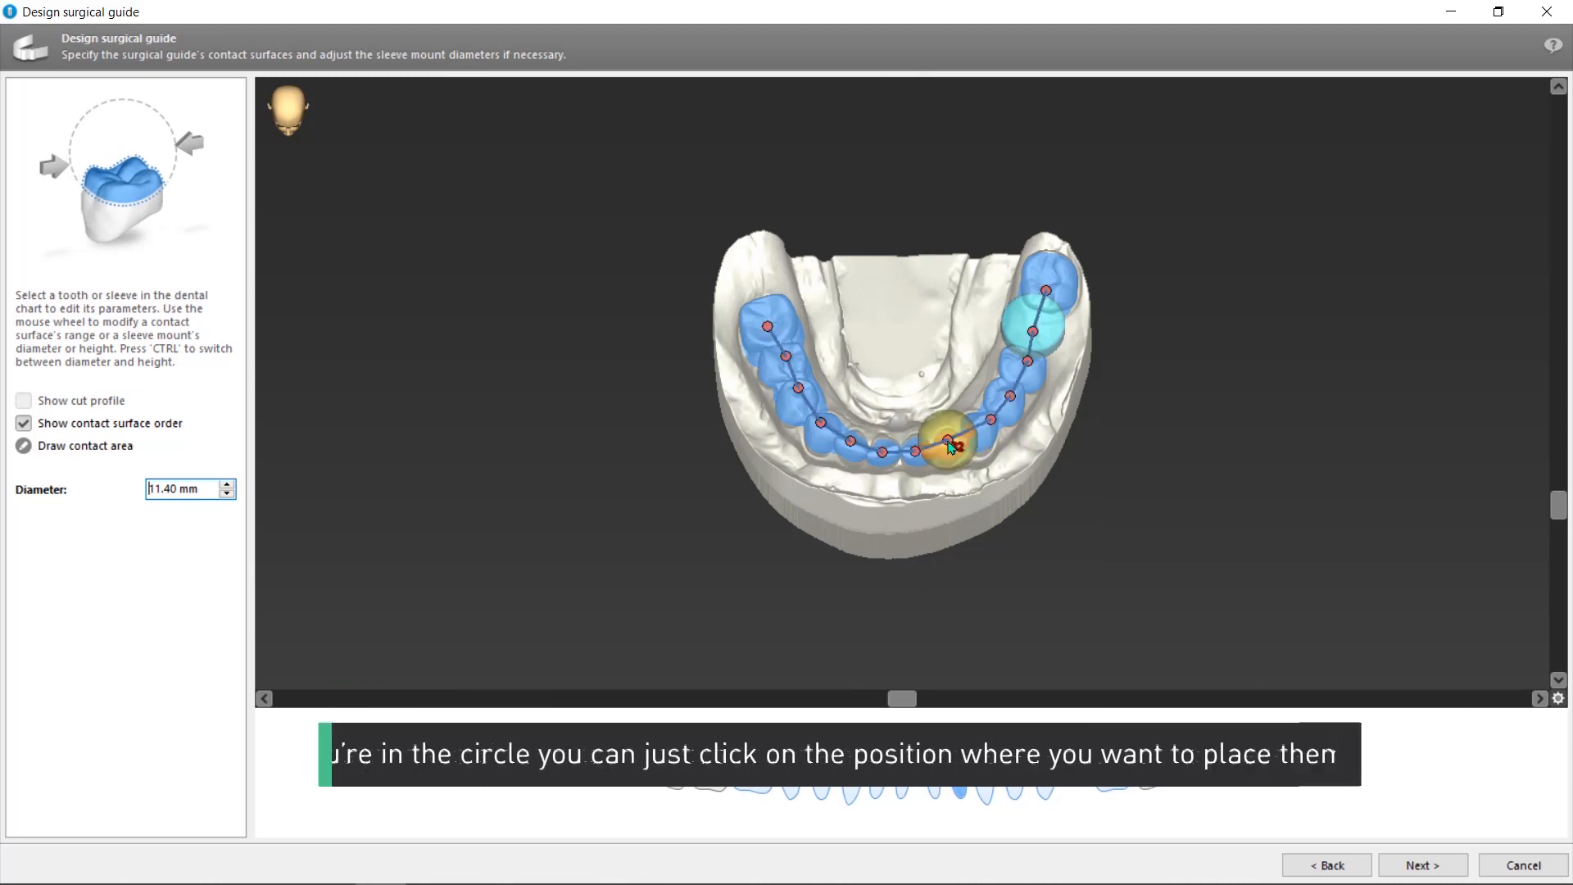
{"action": "left_click", "coordinate": [980, 422]}
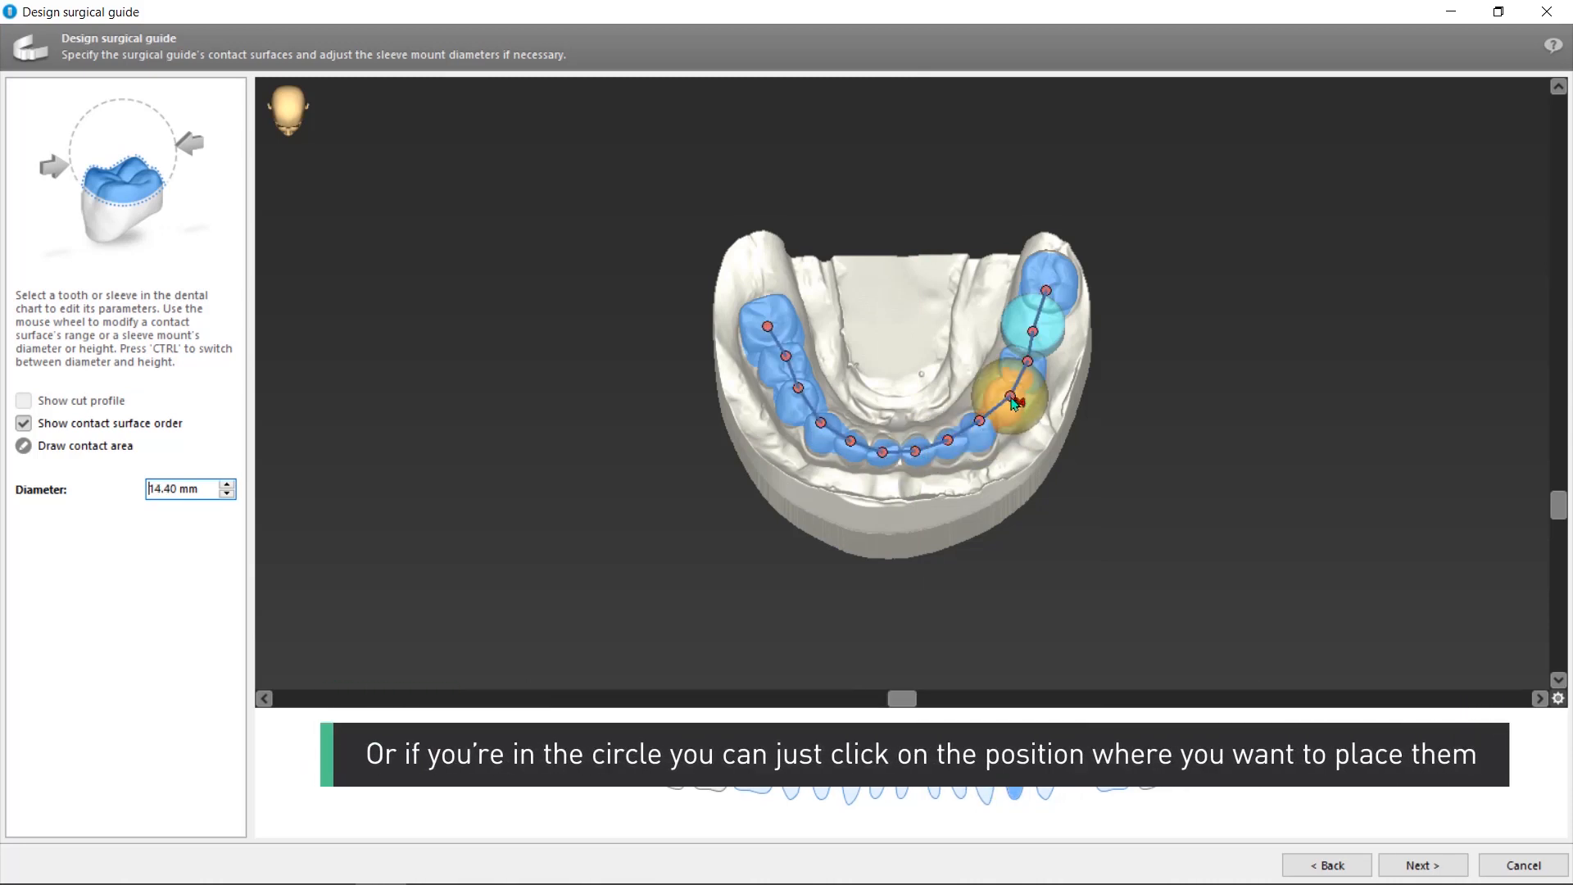
{"action": "left_click", "coordinate": [1008, 388]}
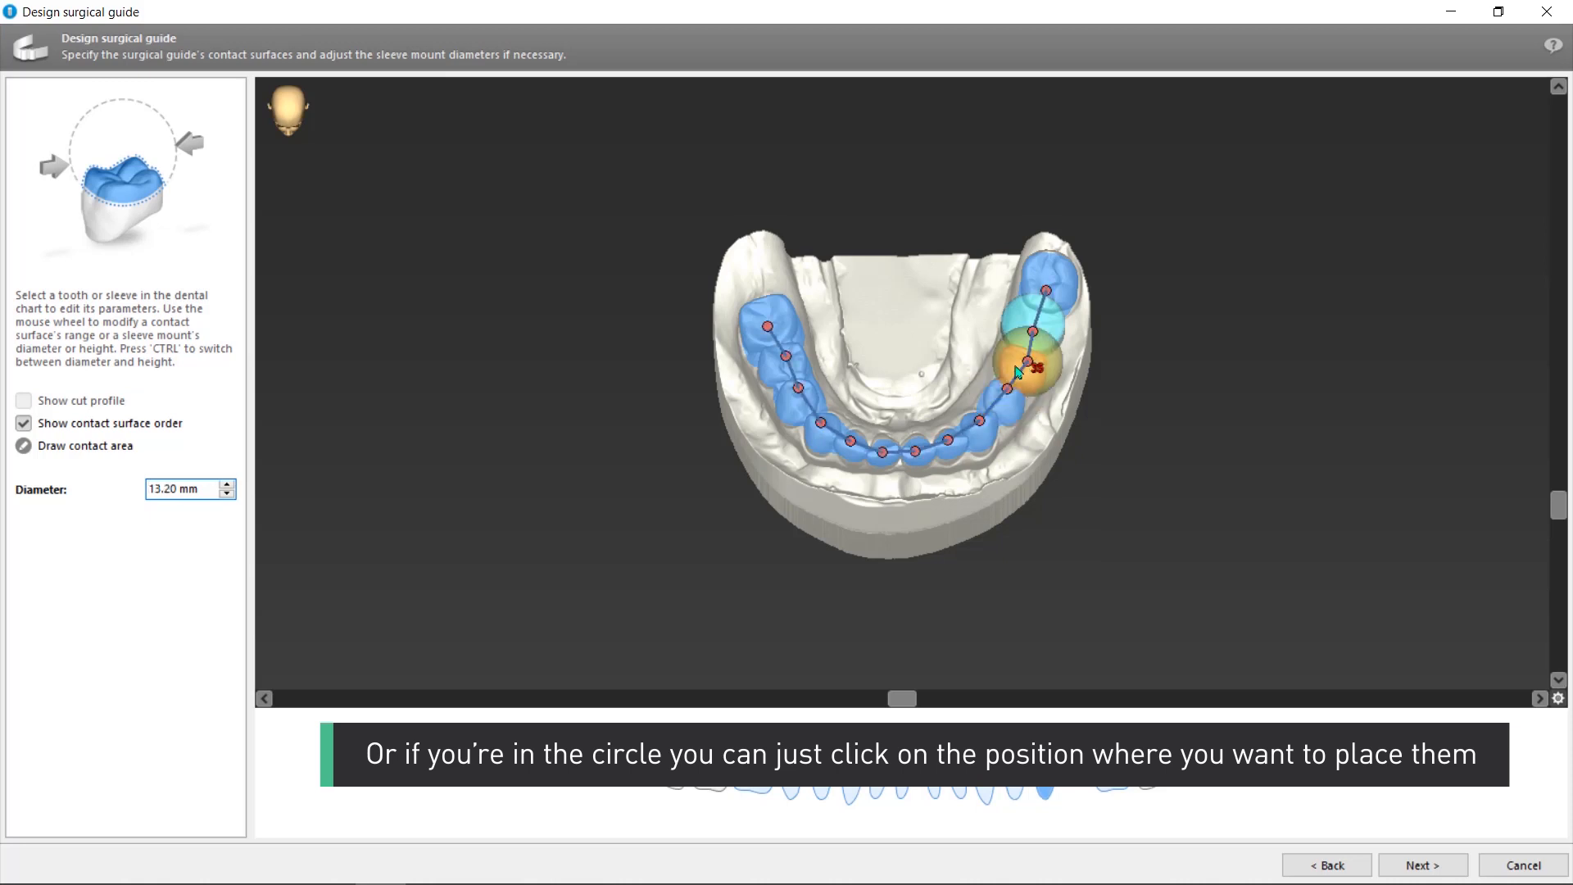
{"action": "left_click", "coordinate": [1024, 361]}
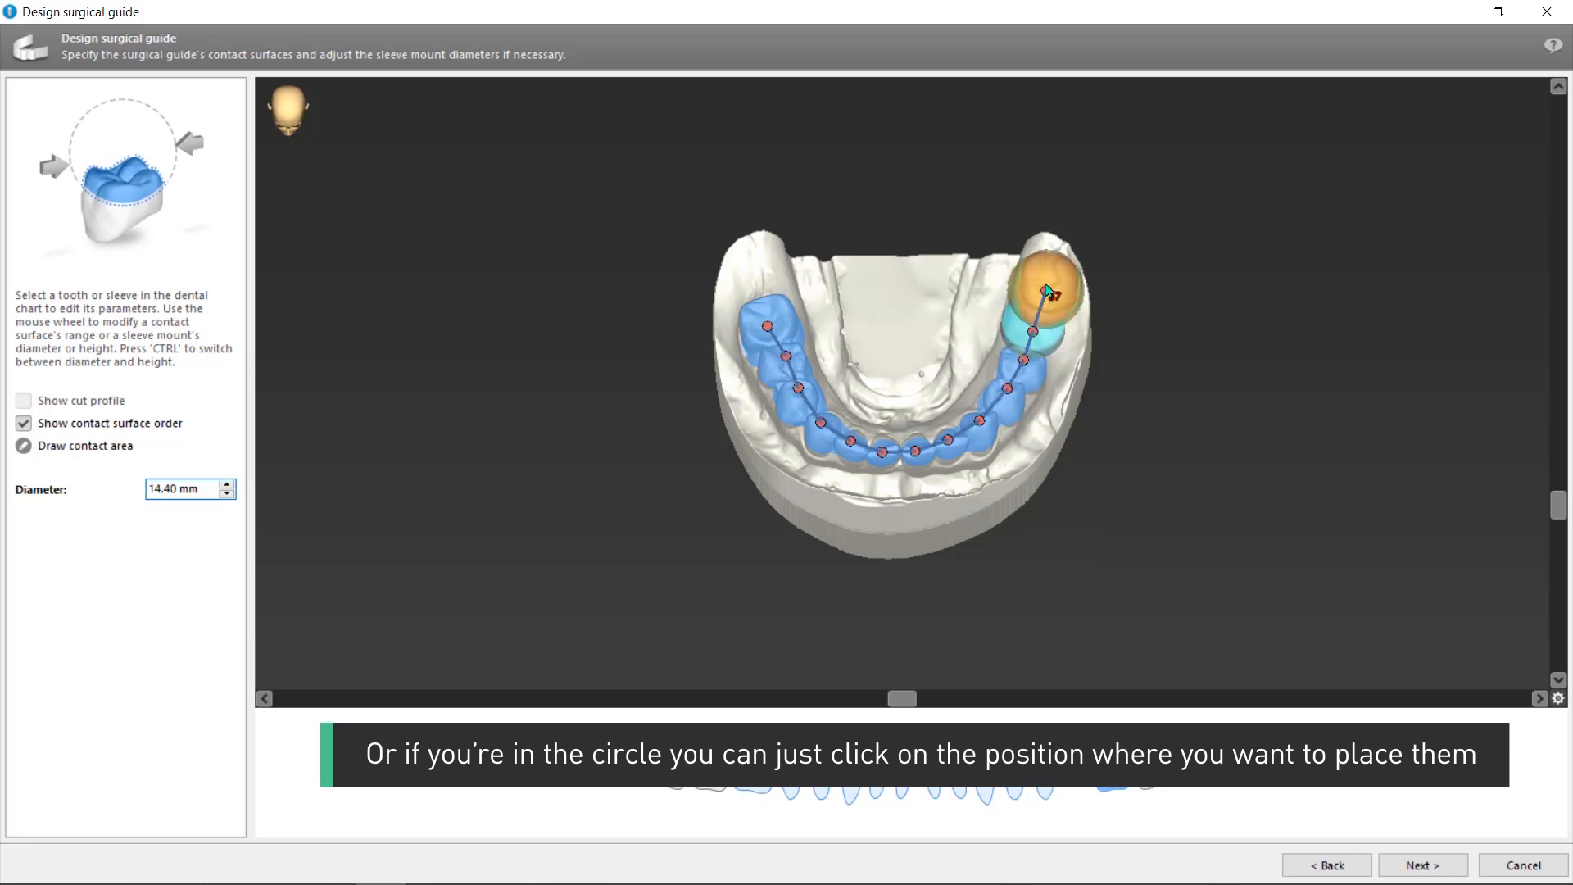
{"action": "left_click", "coordinate": [1047, 285]}
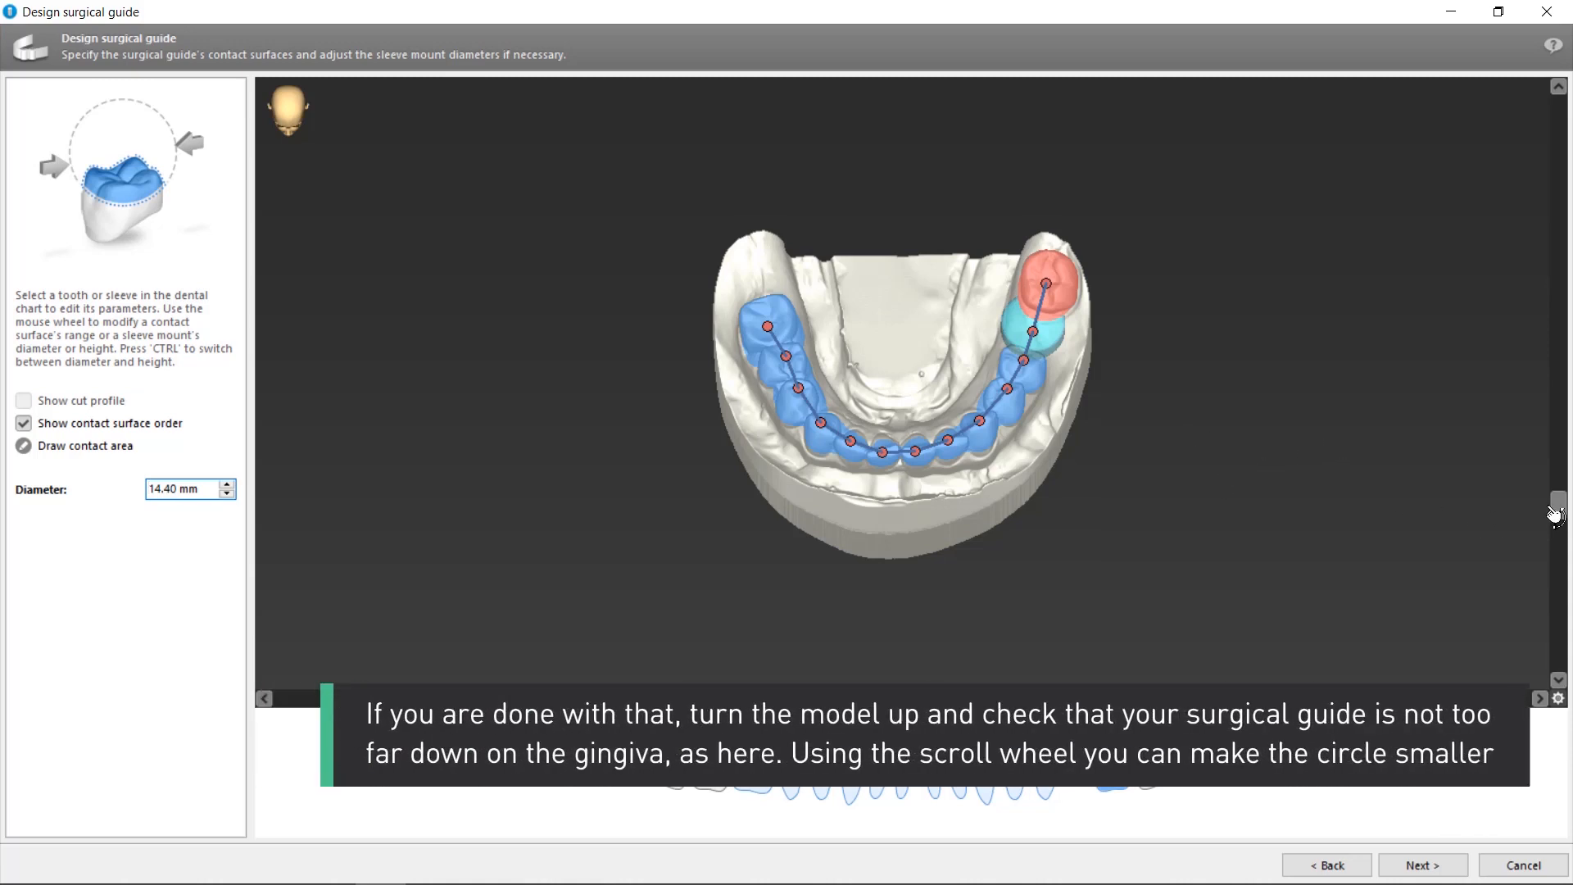
Step: Reduce the contact surface diameter on tooth 46 to 13.60 mm to keep the guide off the gingiva
{"action": "left_click_drag", "start_coordinate": [1556, 510], "coordinate": [1556, 426]}
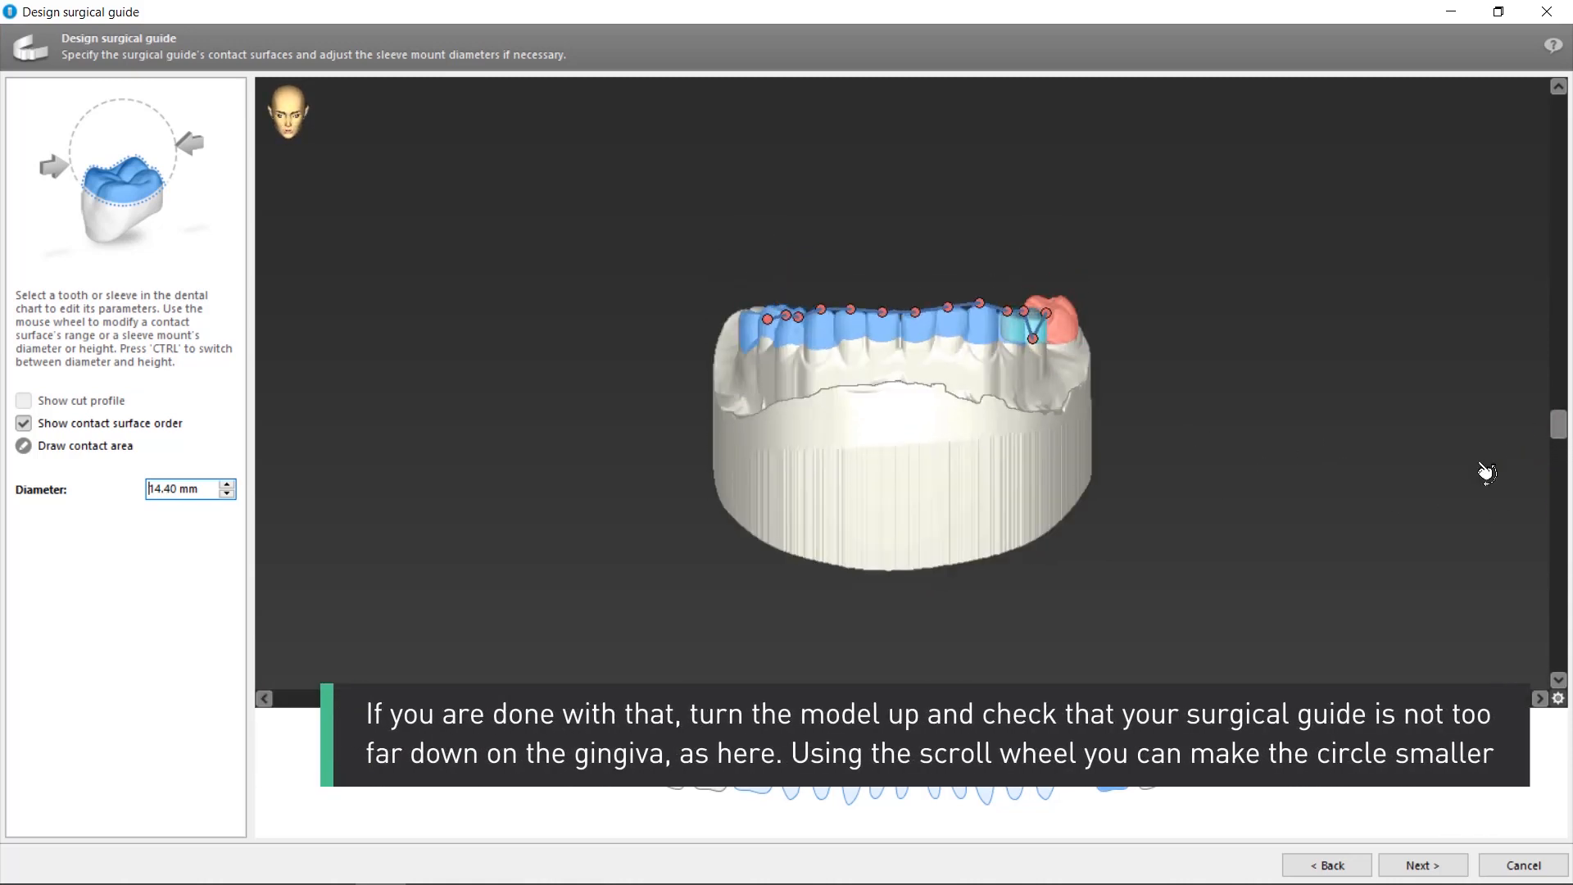
{"action": "left_click_drag", "start_coordinate": [902, 699], "coordinate": [1040, 677]}
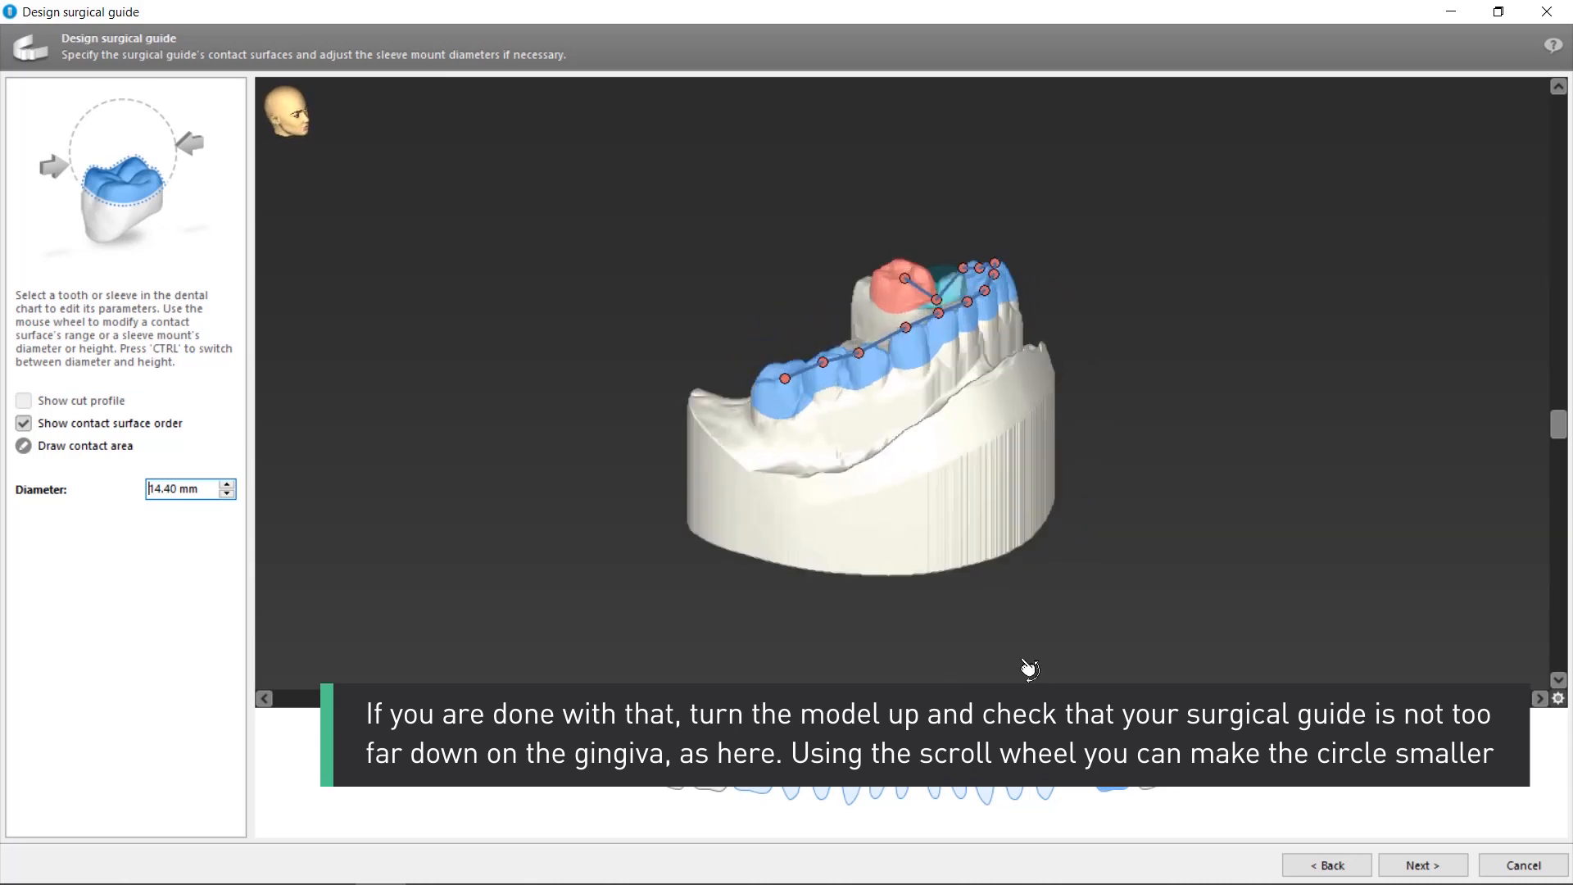
{"action": "mouse_move", "coordinate": [804, 405]}
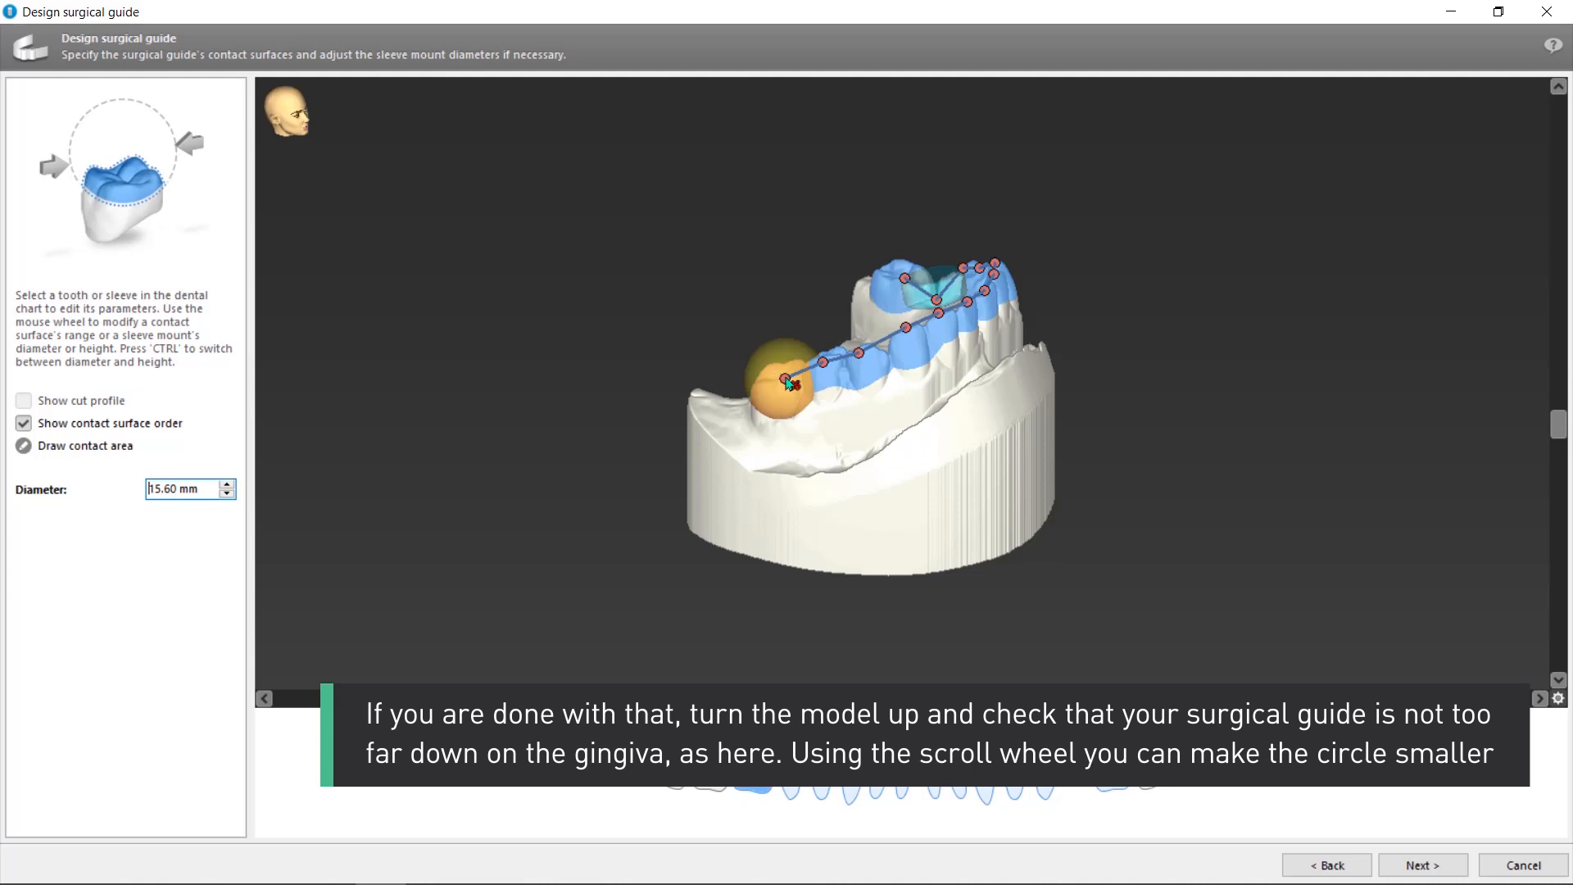
{"action": "scroll", "coordinate": [780, 384], "scroll_direction": "down", "scroll_amount": 4}
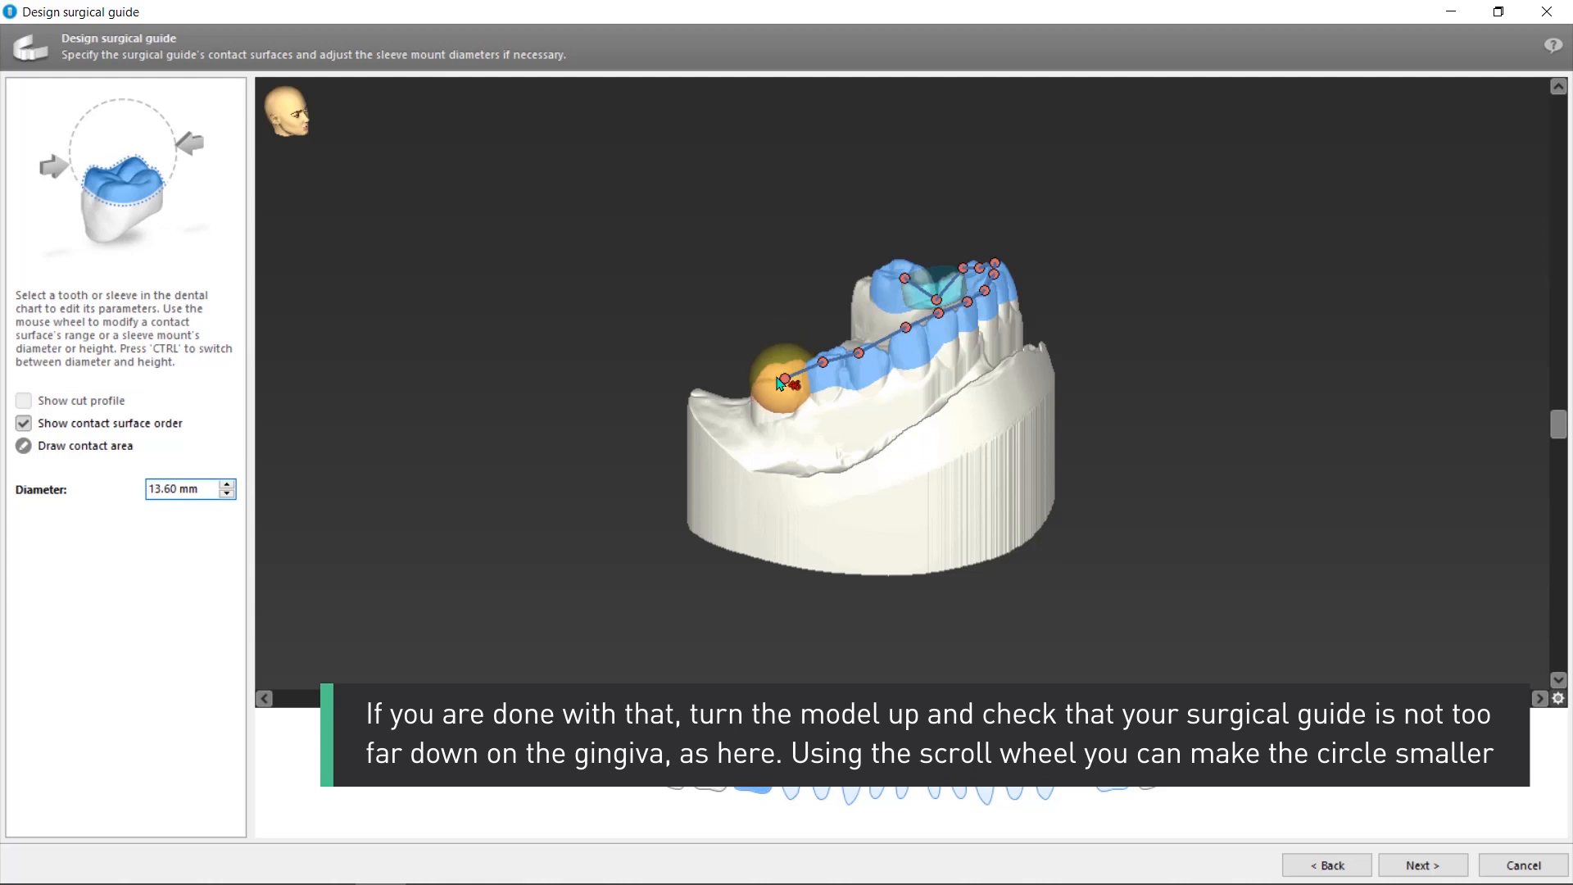
Step: Enlarge the contact surface on tooth 35 until it reaches down to the lower side of the sleeve holder
{"action": "left_click_drag", "start_coordinate": [1092, 698], "coordinate": [714, 603]}
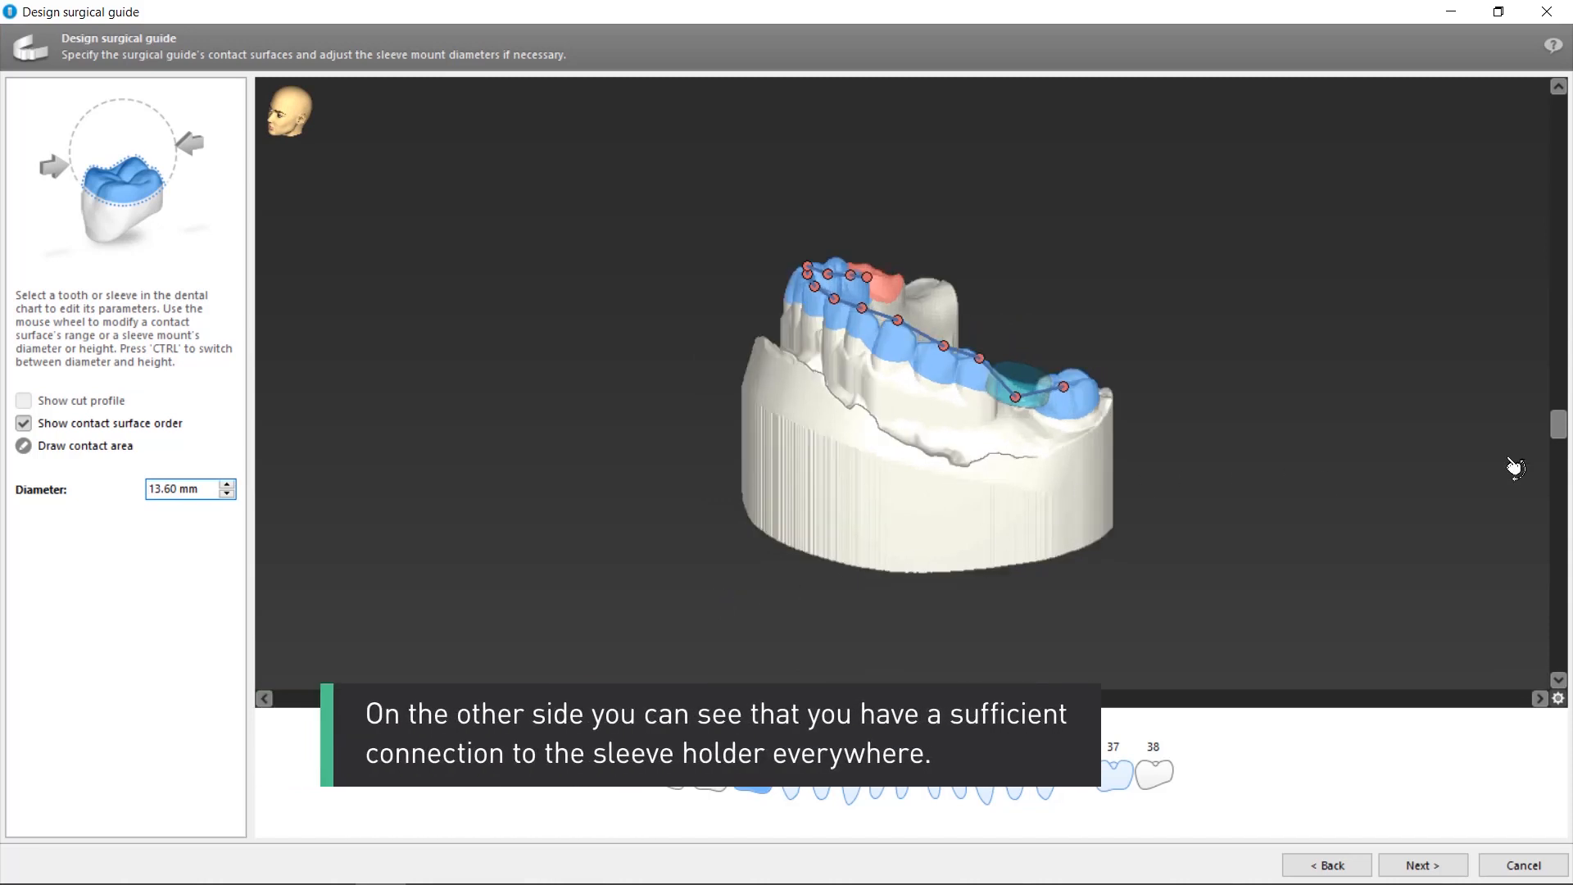
{"action": "left_click_drag", "start_coordinate": [1558, 424], "coordinate": [1553, 400]}
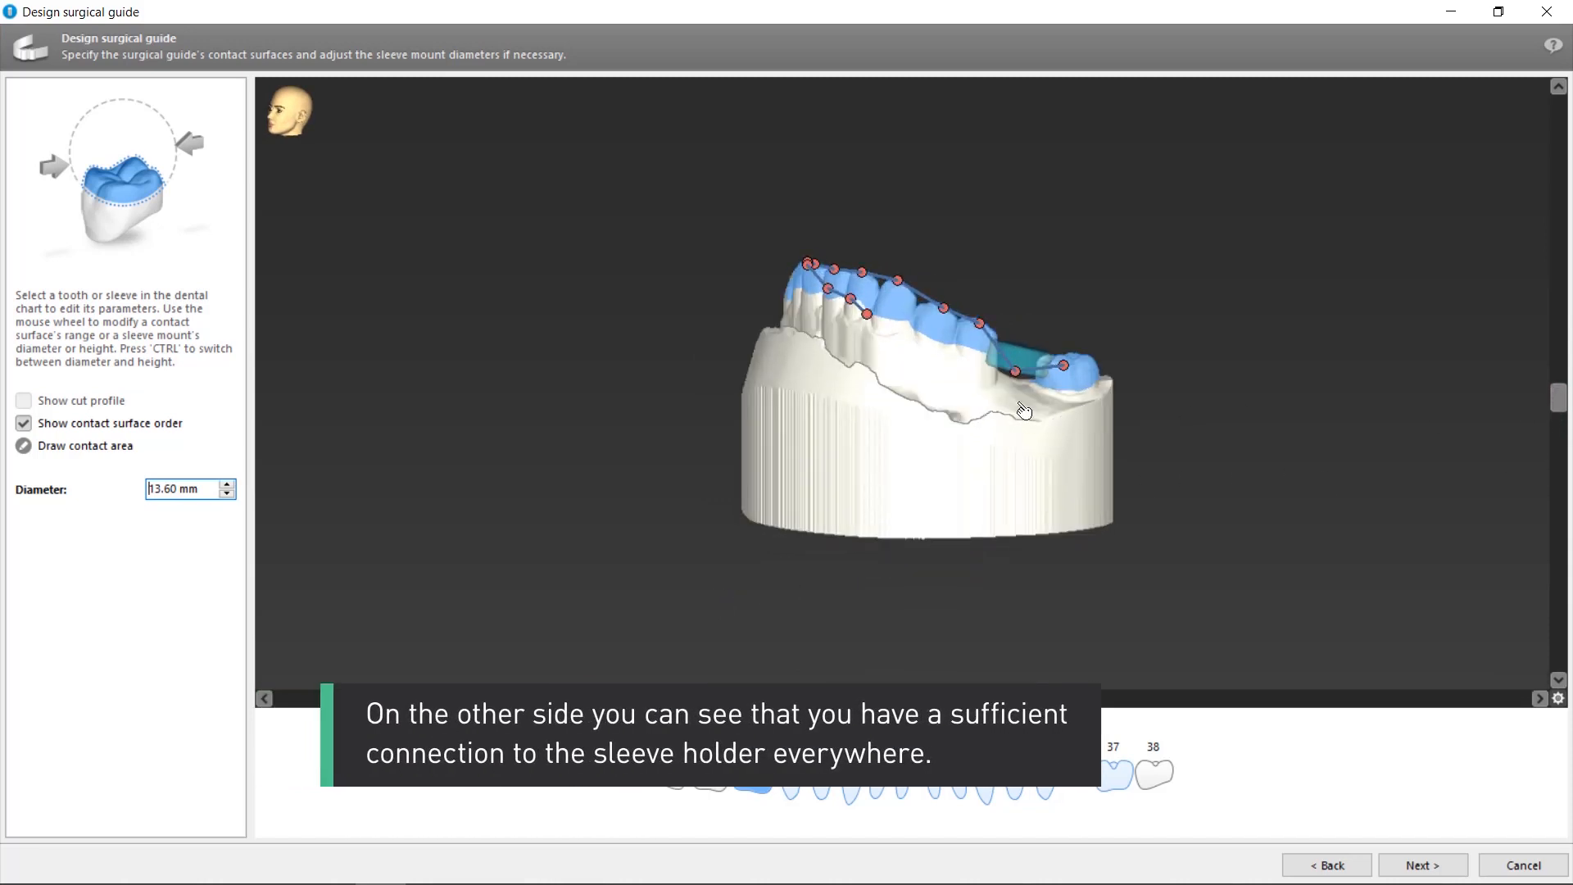
{"action": "scroll", "coordinate": [1023, 411], "scroll_direction": "up", "scroll_amount": 3}
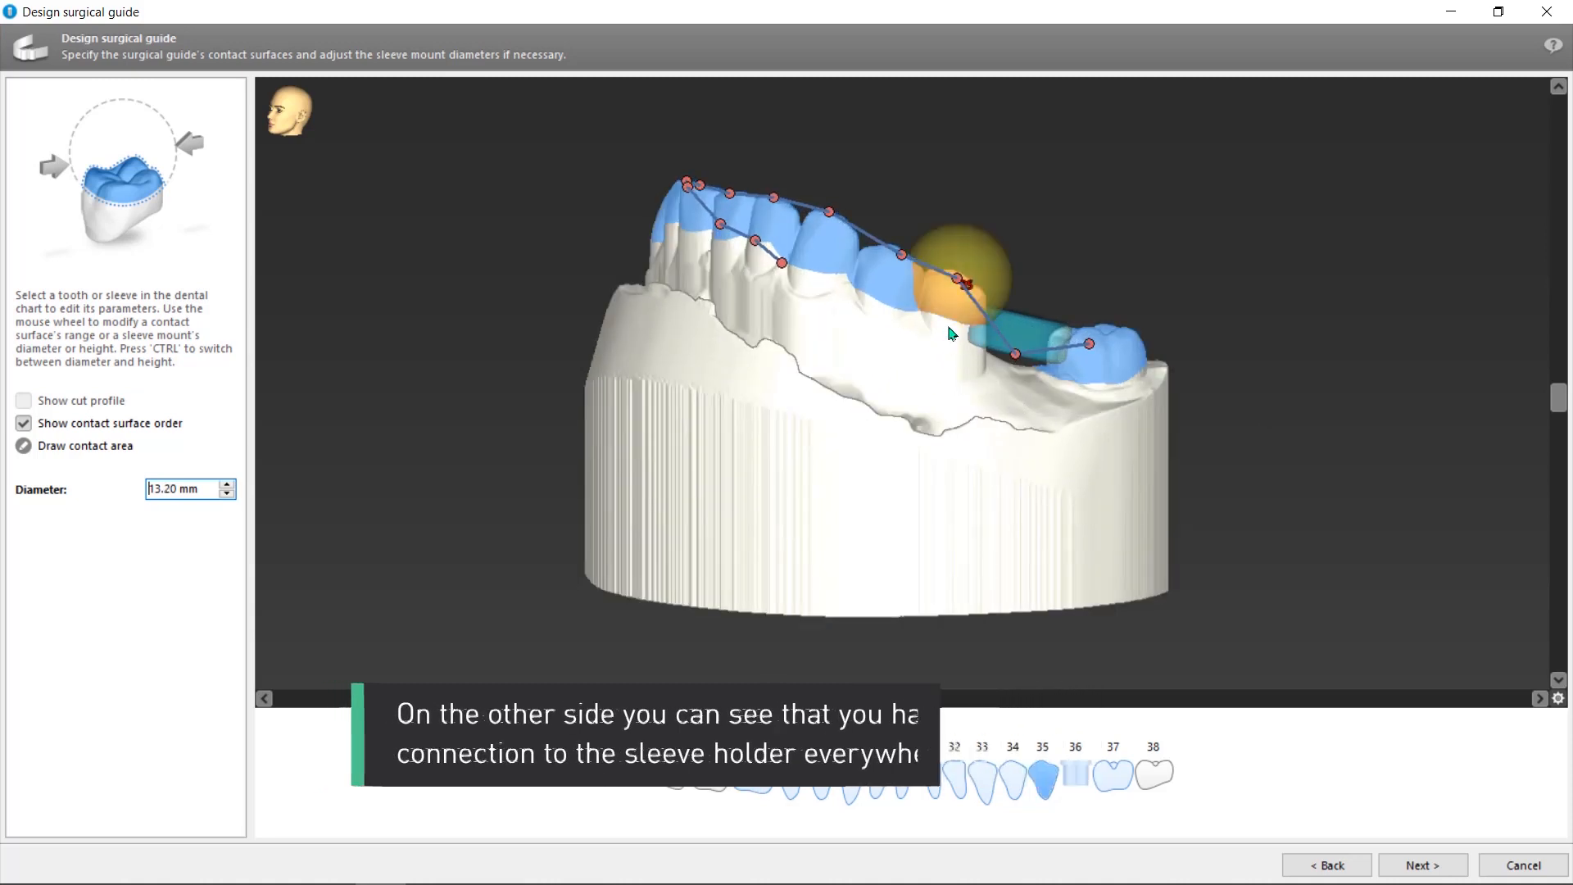
{"action": "scroll", "coordinate": [977, 321], "scroll_direction": "down", "scroll_amount": 4}
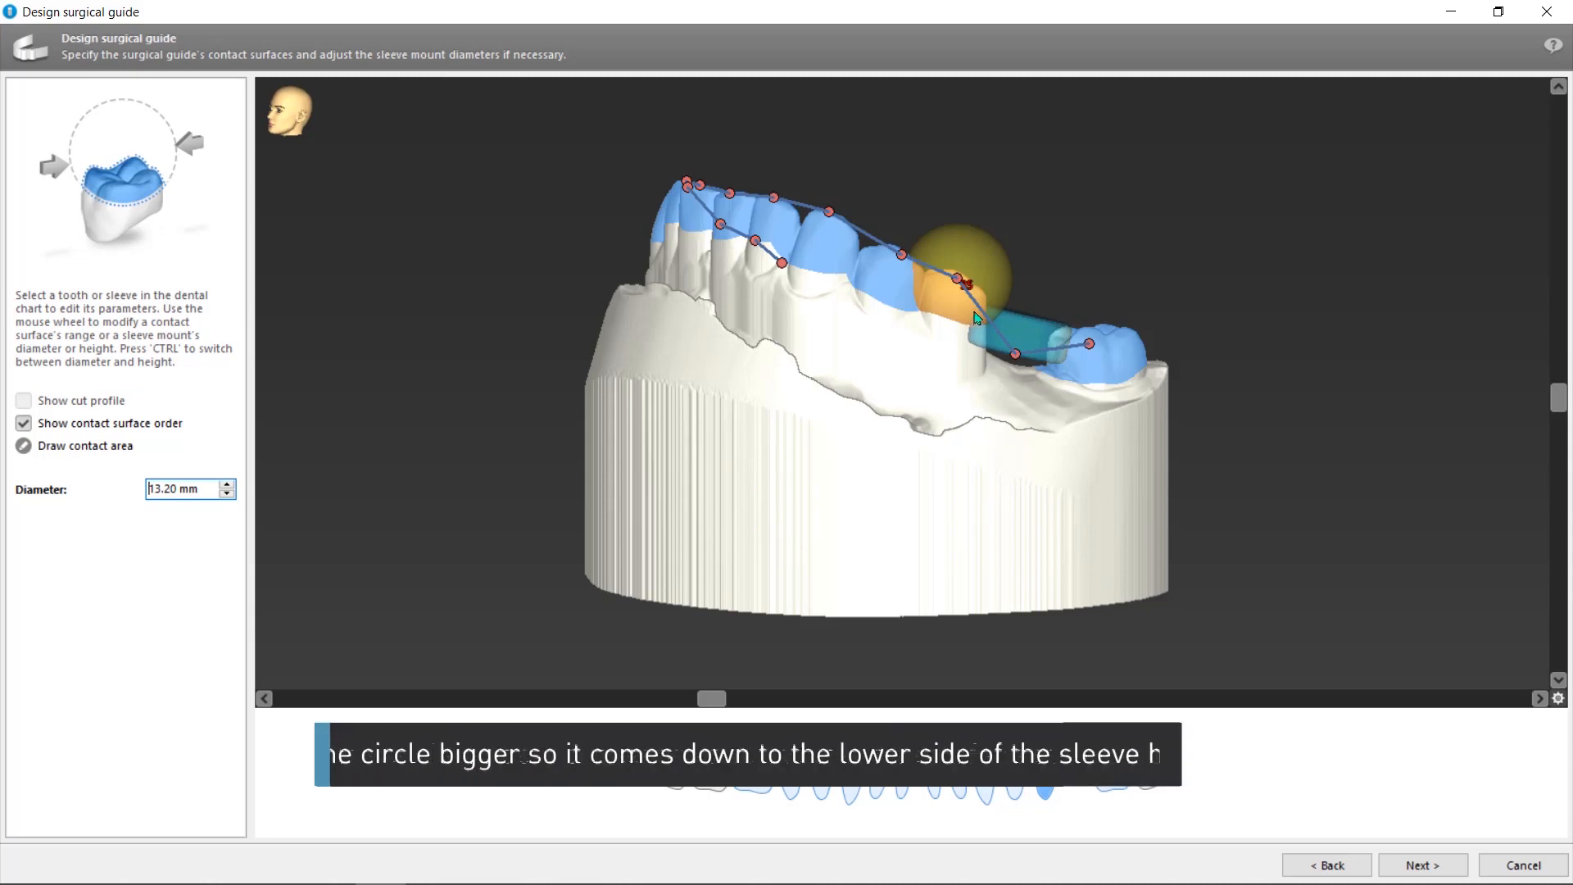
{"action": "scroll", "coordinate": [972, 290], "scroll_direction": "up", "scroll_amount": 10}
{"action": "scroll", "coordinate": [972, 288], "scroll_direction": "up", "scroll_amount": 3}
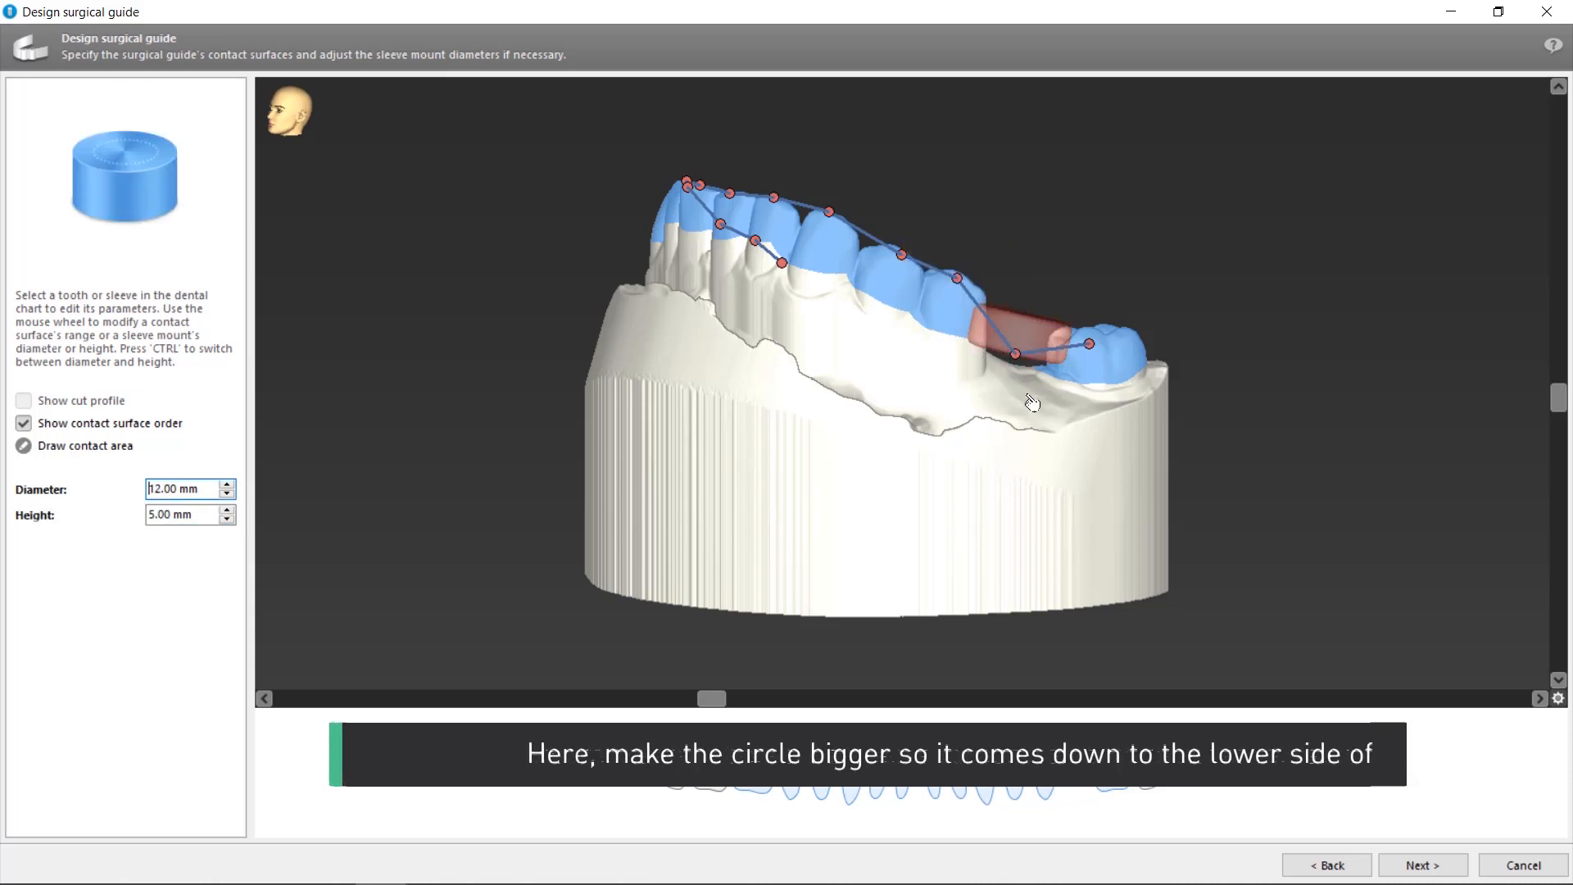
Step: Accept the contact surfaces and generate the guide with a 0.15 mm offset and 2.50 mm wall thickness
{"action": "left_click", "coordinate": [1420, 867]}
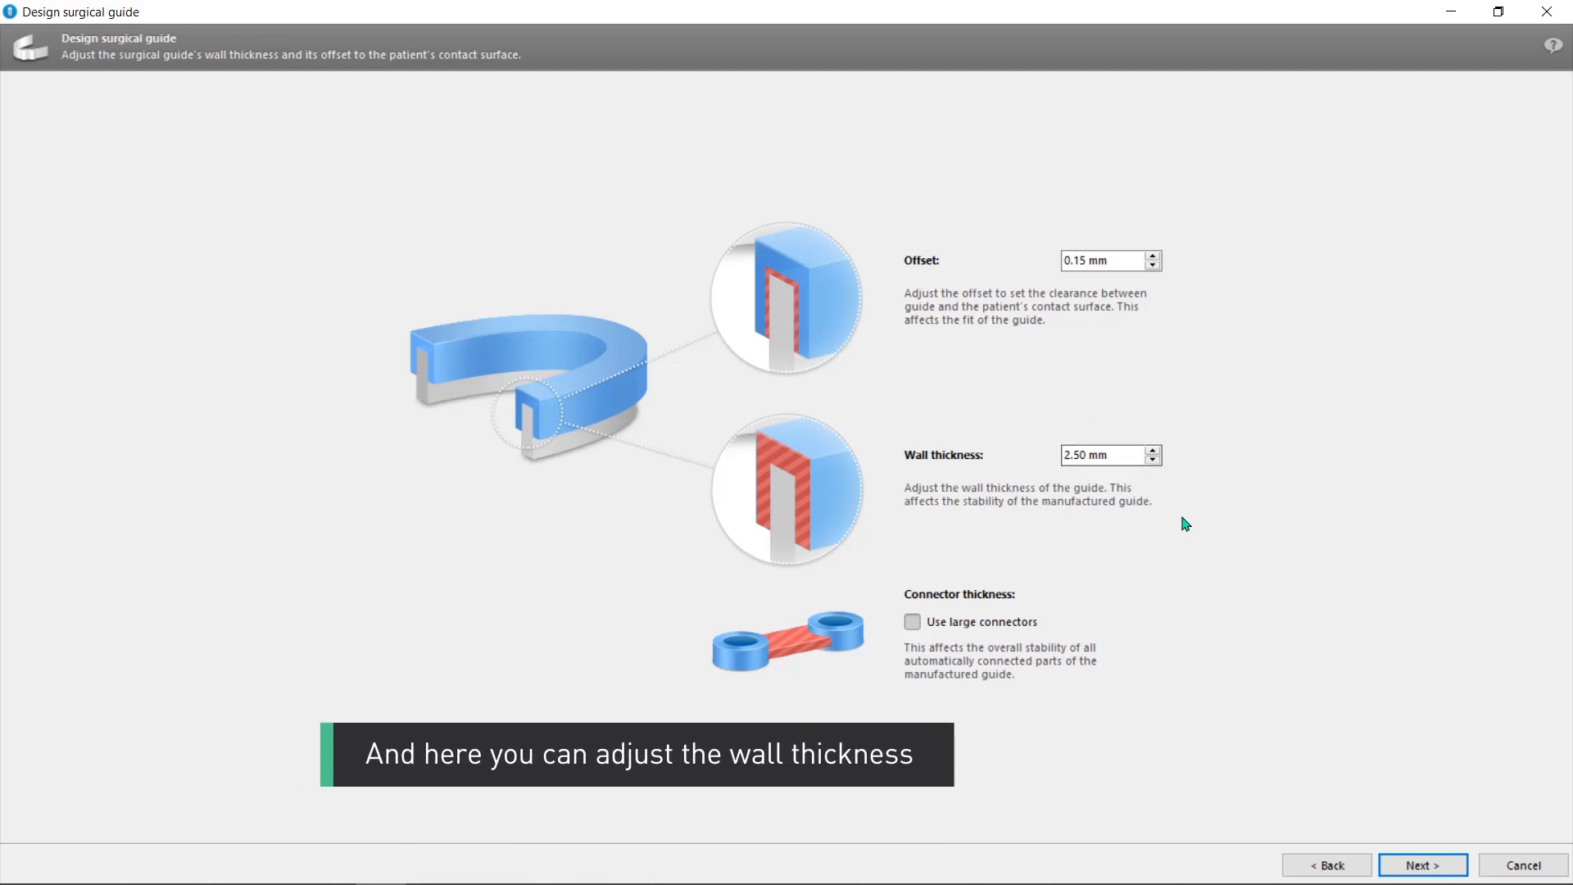
{"action": "left_click", "coordinate": [1430, 867]}
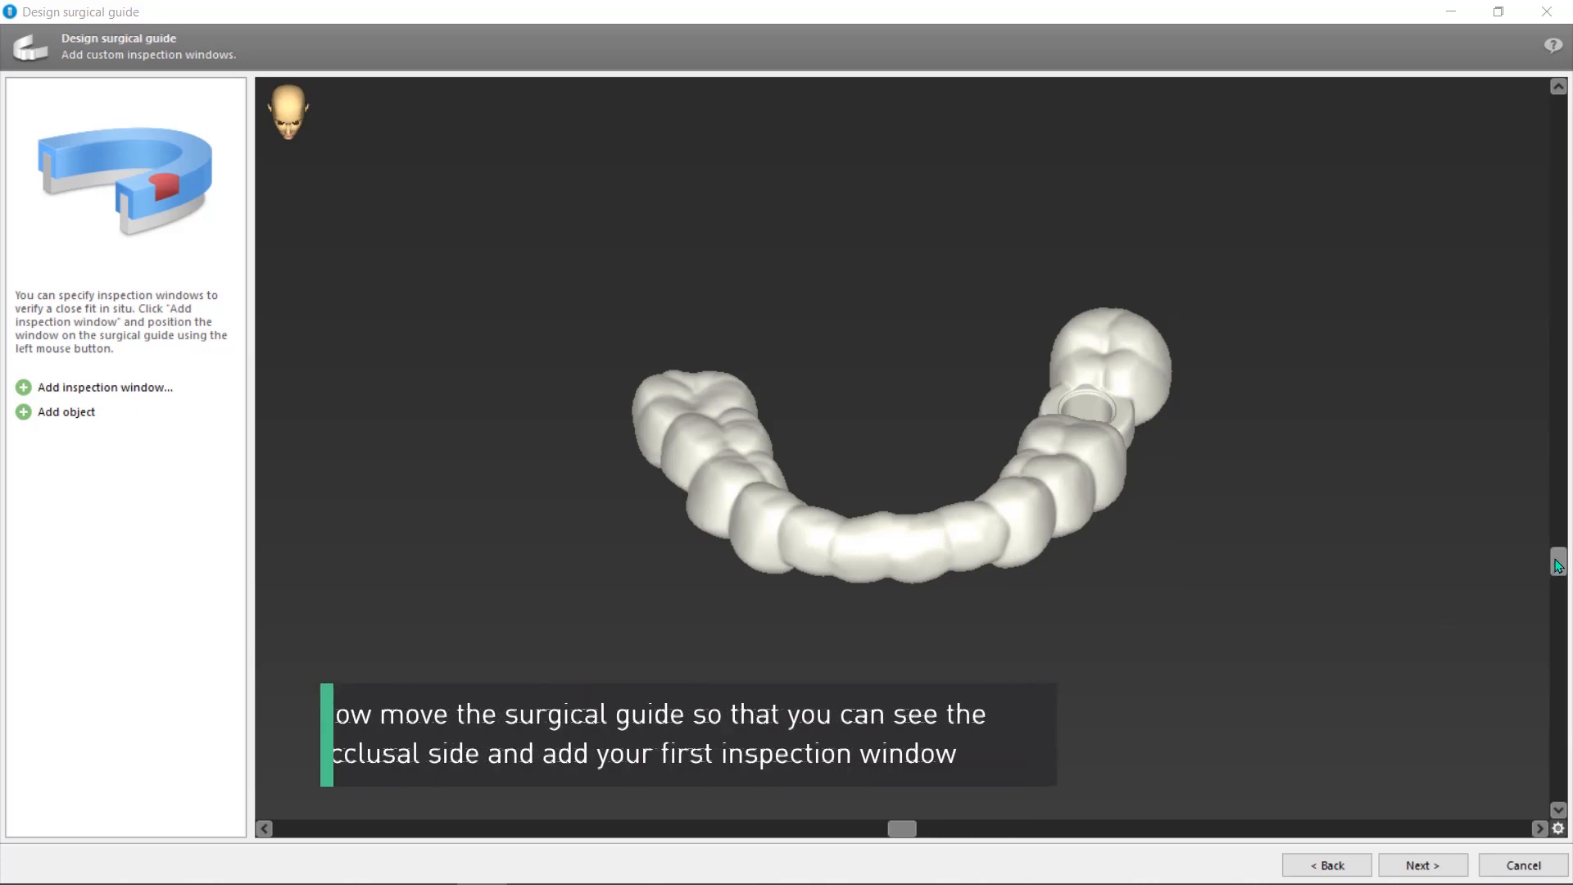
Step: Add an inspection window over the outer ring of the sleeve holder and set its diameter to 15.0 mm
{"action": "left_click_drag", "start_coordinate": [1554, 567], "coordinate": [1557, 649]}
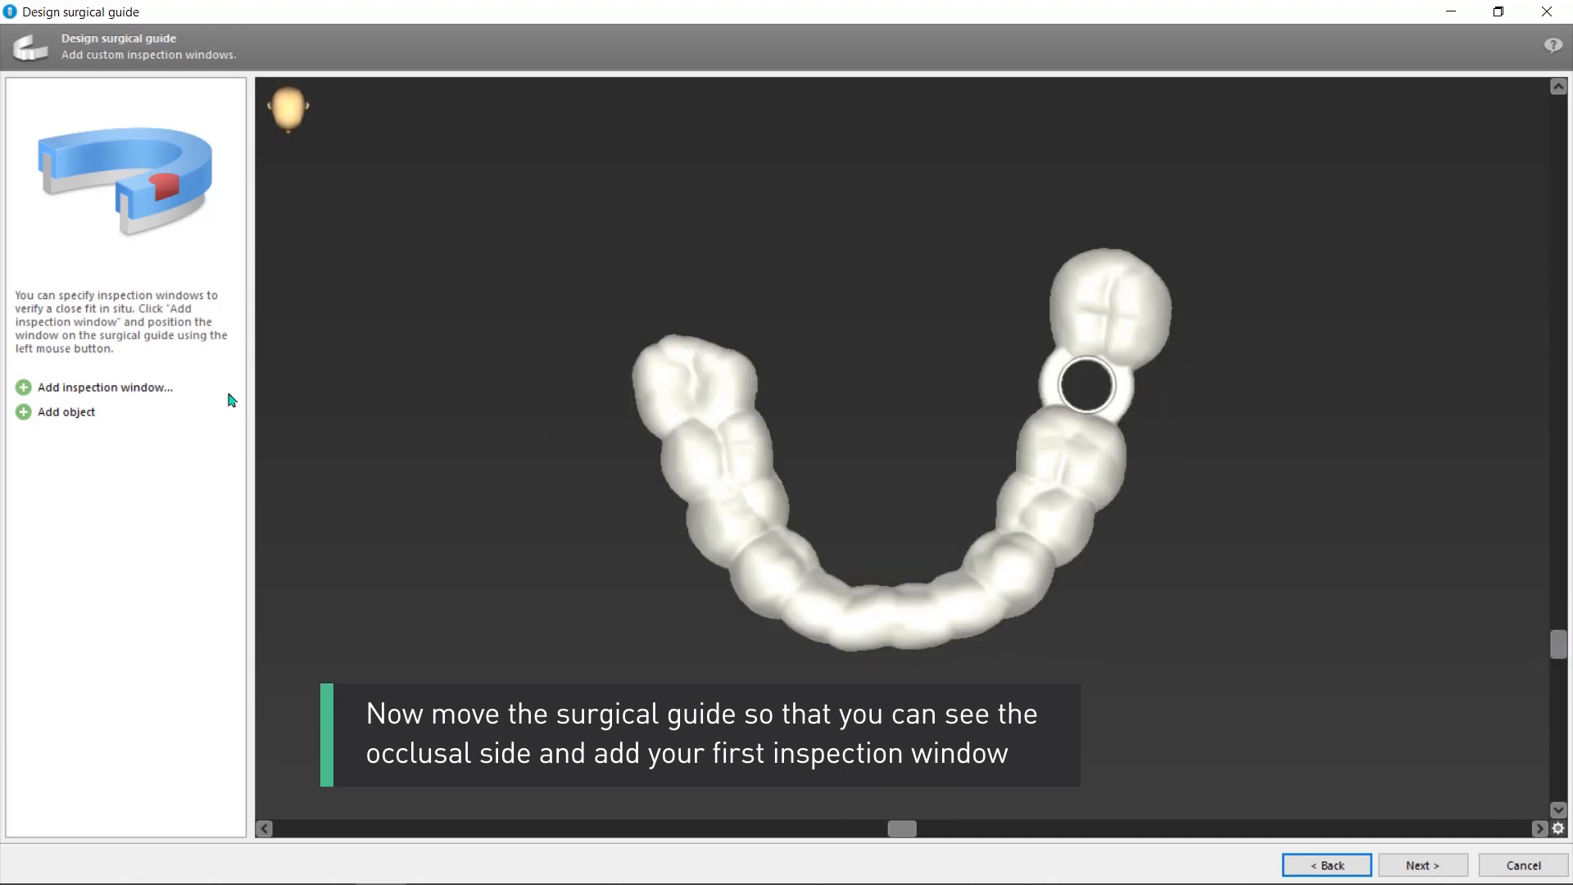
{"action": "left_click", "coordinate": [96, 388]}
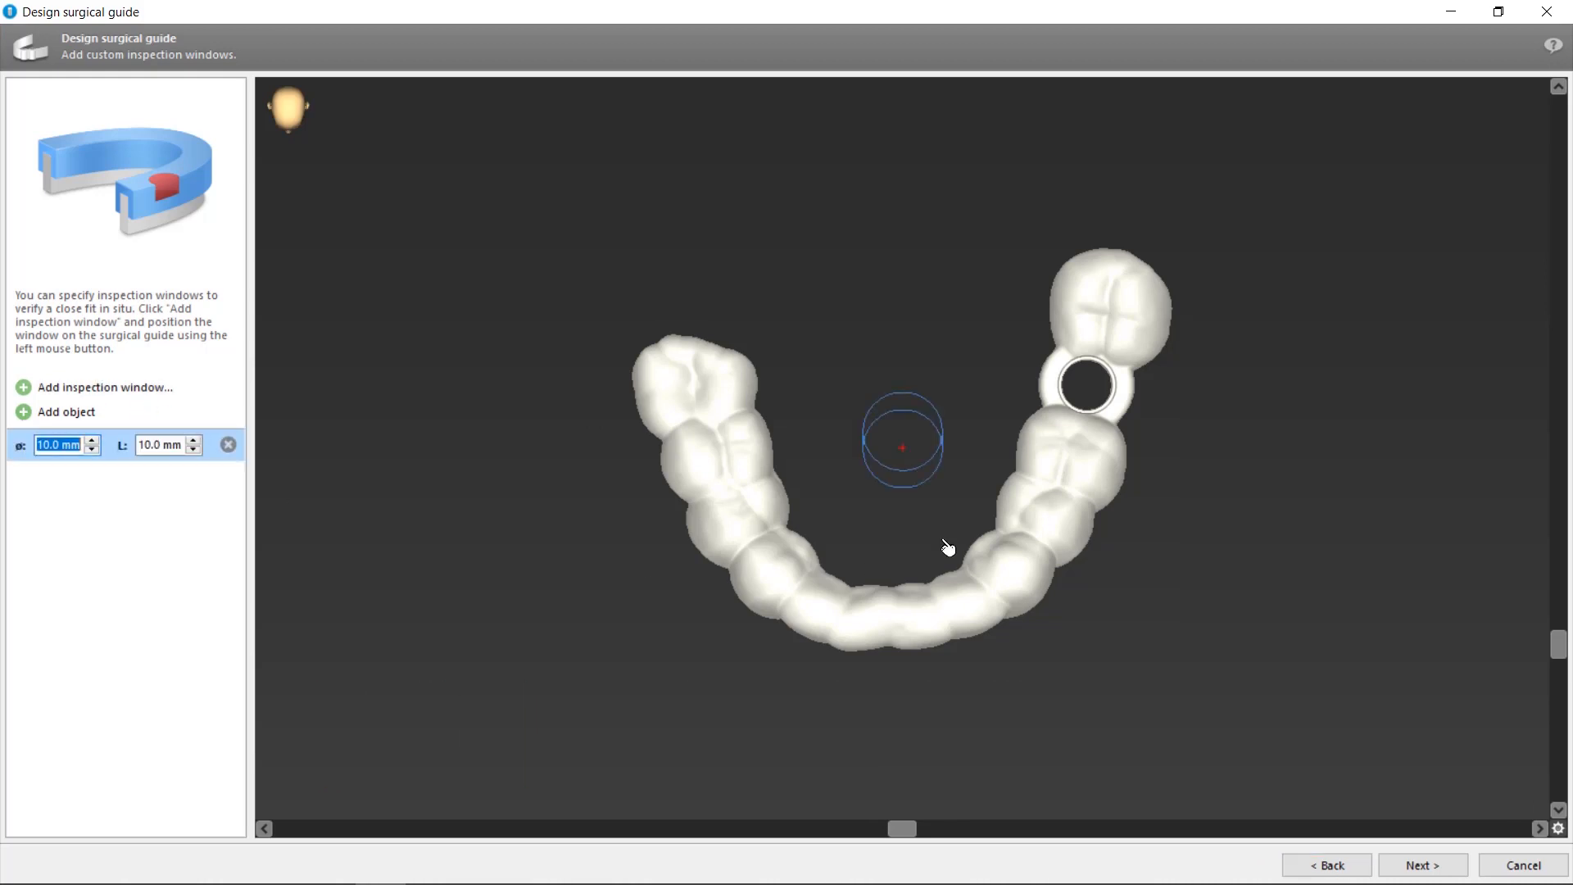
{"action": "left_click_drag", "start_coordinate": [905, 449], "coordinate": [1196, 417]}
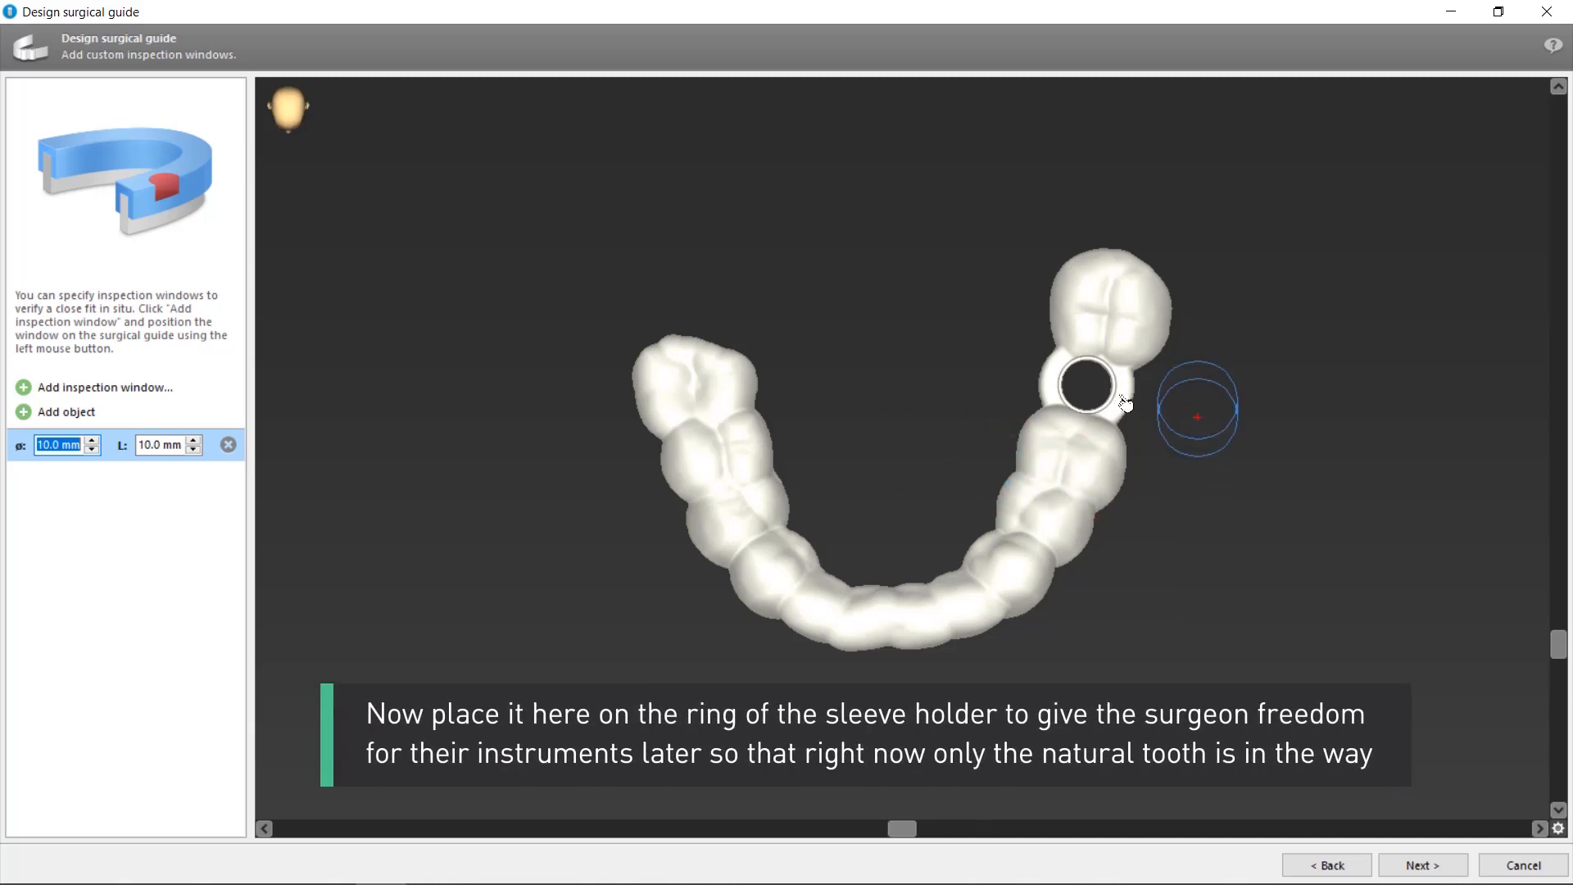
{"action": "left_click_drag", "start_coordinate": [1198, 416], "coordinate": [1119, 399]}
{"action": "scroll", "coordinate": [1119, 400], "scroll_direction": "up", "scroll_amount": 5}
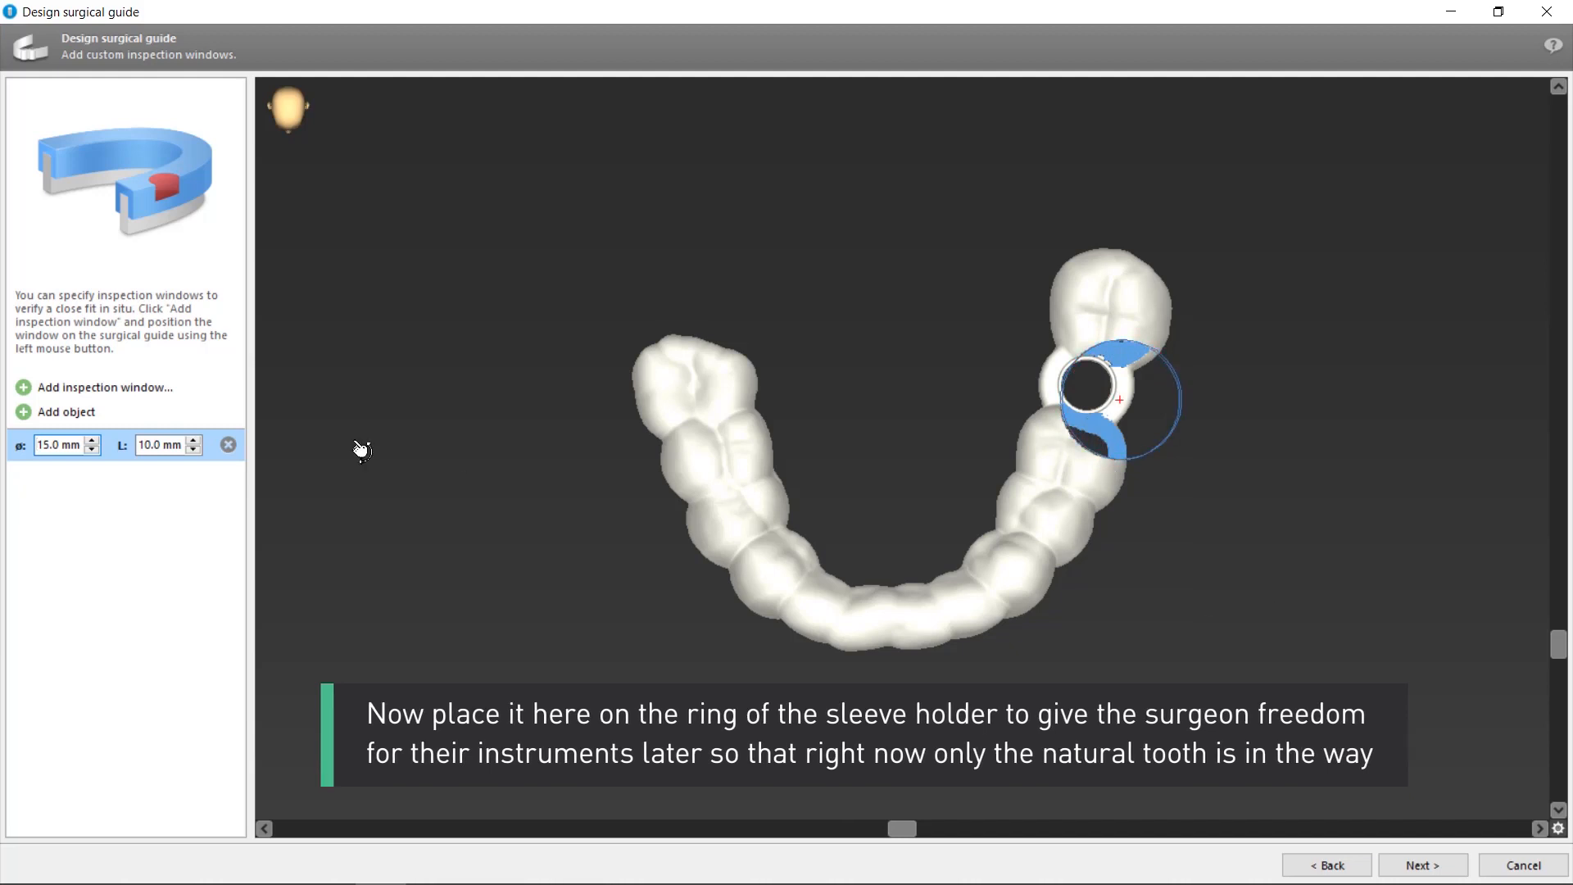
Step: Add a second inspection window, 10.0 mm in diameter, between the canine and first premolar on the sleeve side
{"action": "left_click", "coordinate": [95, 394]}
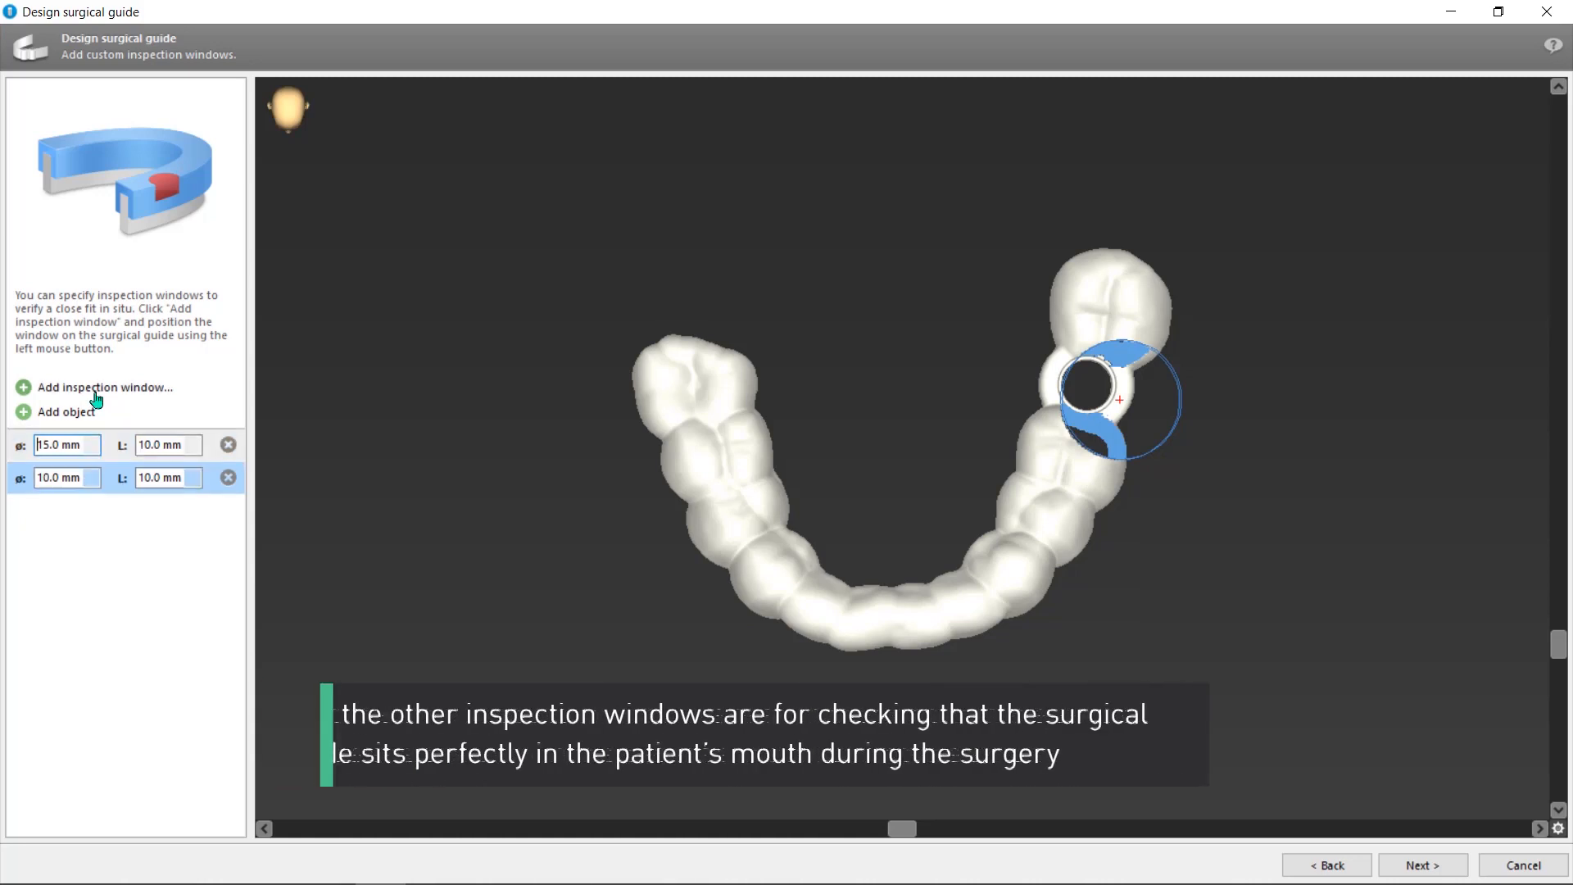
{"action": "left_click_drag", "start_coordinate": [1558, 644], "coordinate": [1541, 519]}
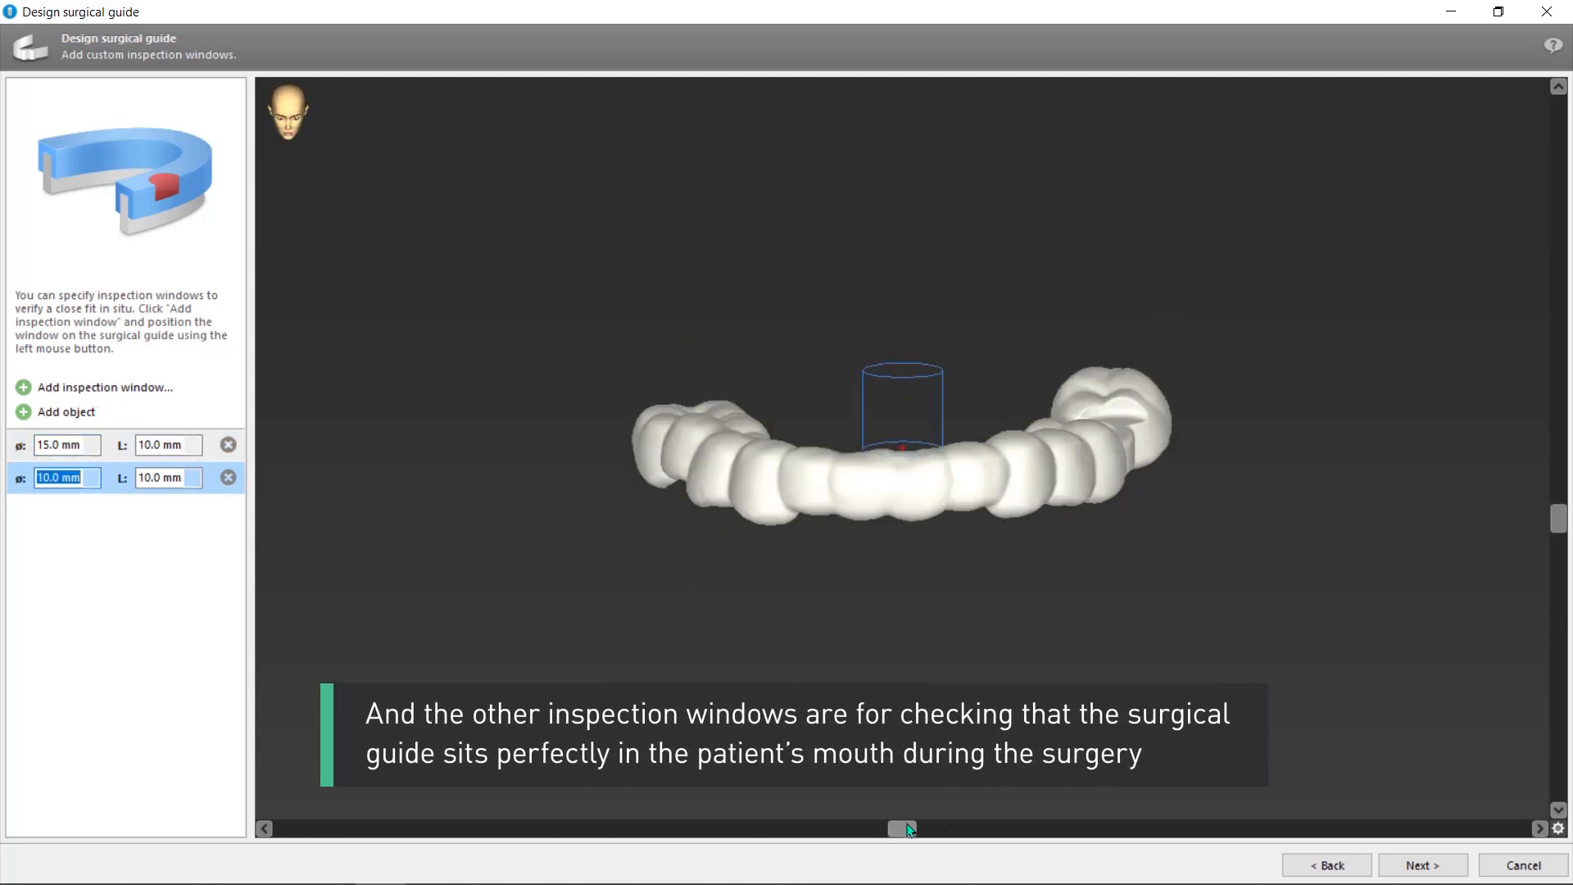
{"action": "left_click_drag", "start_coordinate": [902, 828], "coordinate": [783, 828]}
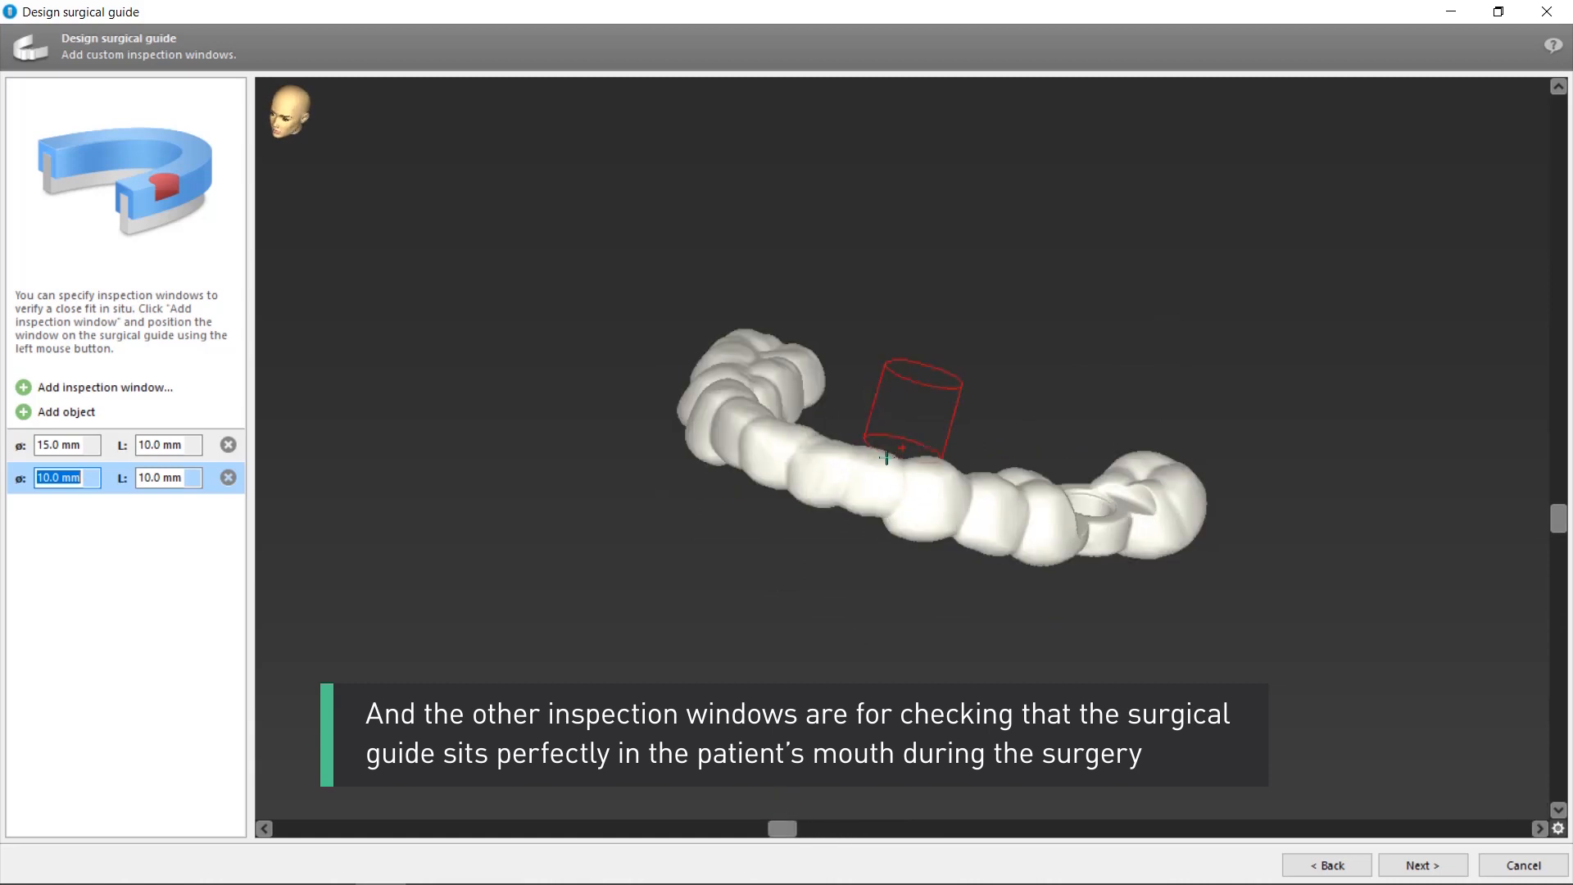
{"action": "left_click_drag", "start_coordinate": [895, 447], "coordinate": [963, 514]}
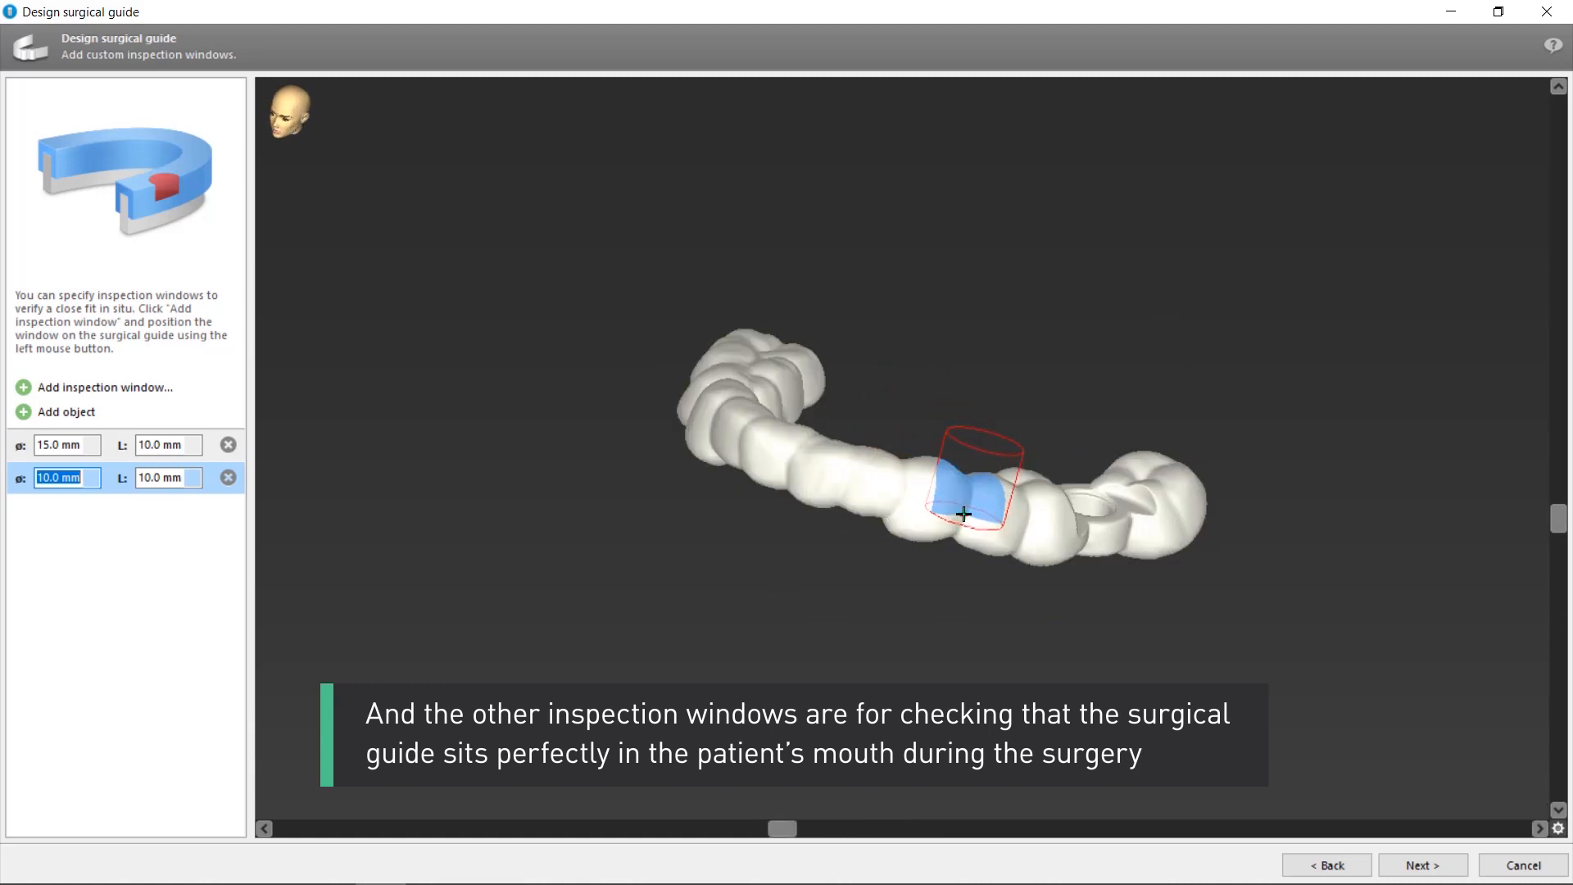
Step: Add a third inspection window, 10.0 mm in diameter, between the canine and first premolar opposite the sleeve side
{"action": "left_click", "coordinate": [96, 392]}
{"action": "left_click_drag", "start_coordinate": [786, 836], "coordinate": [1080, 792]}
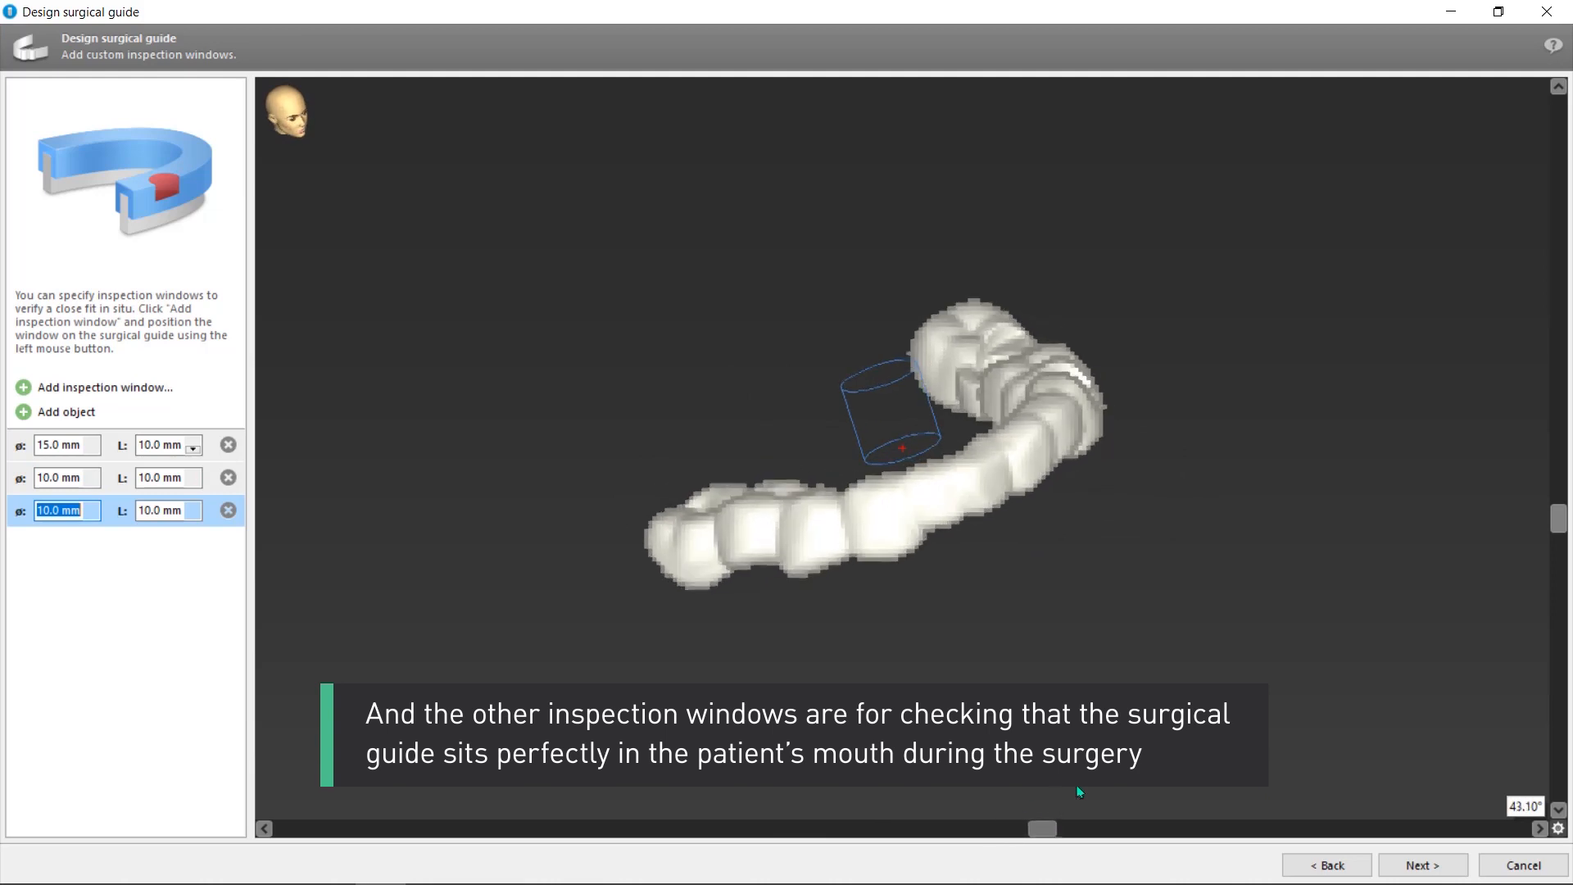
{"action": "left_click_drag", "start_coordinate": [900, 449], "coordinate": [889, 533]}
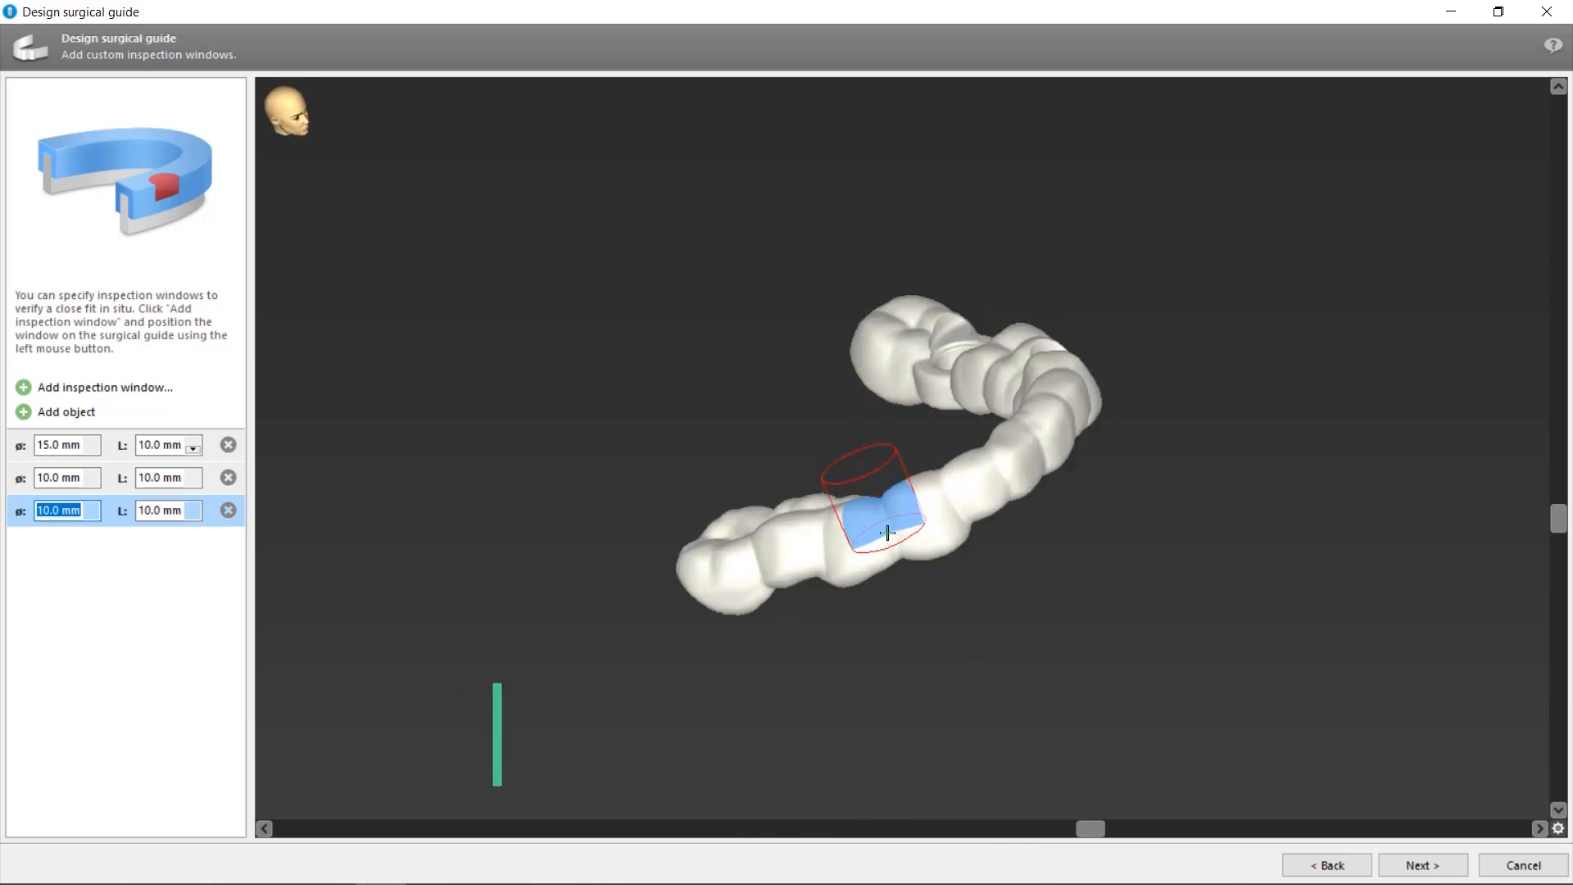
Step: Add a fourth inspection window, 10.0 mm in diameter, in the molar region opposite the sleeve side
{"action": "left_click", "coordinate": [85, 388]}
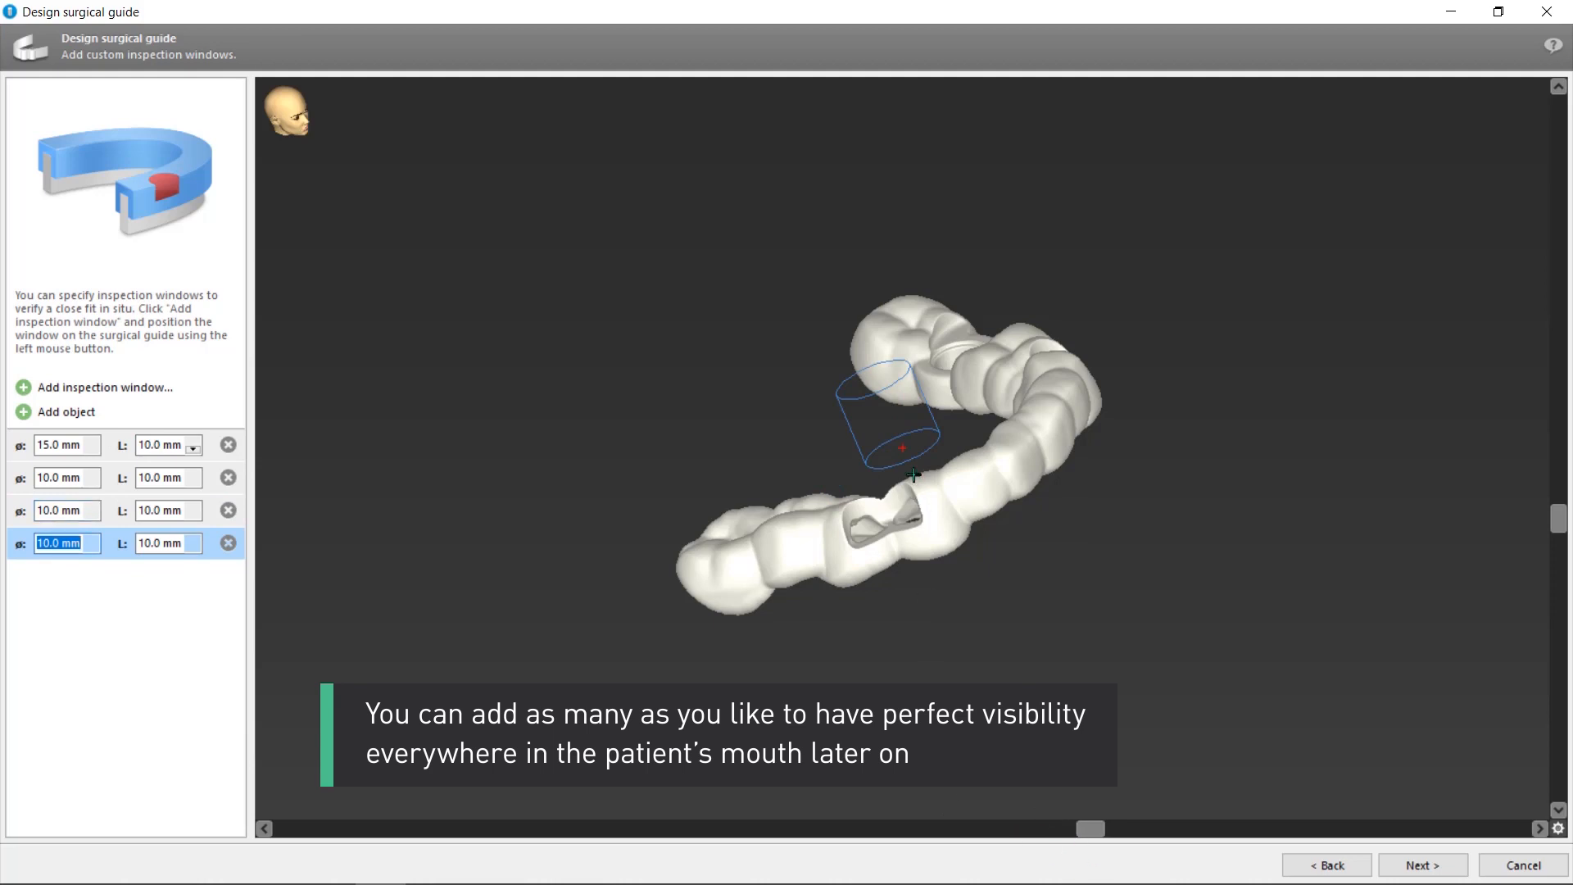
{"action": "left_click_drag", "start_coordinate": [1094, 830], "coordinate": [1150, 831]}
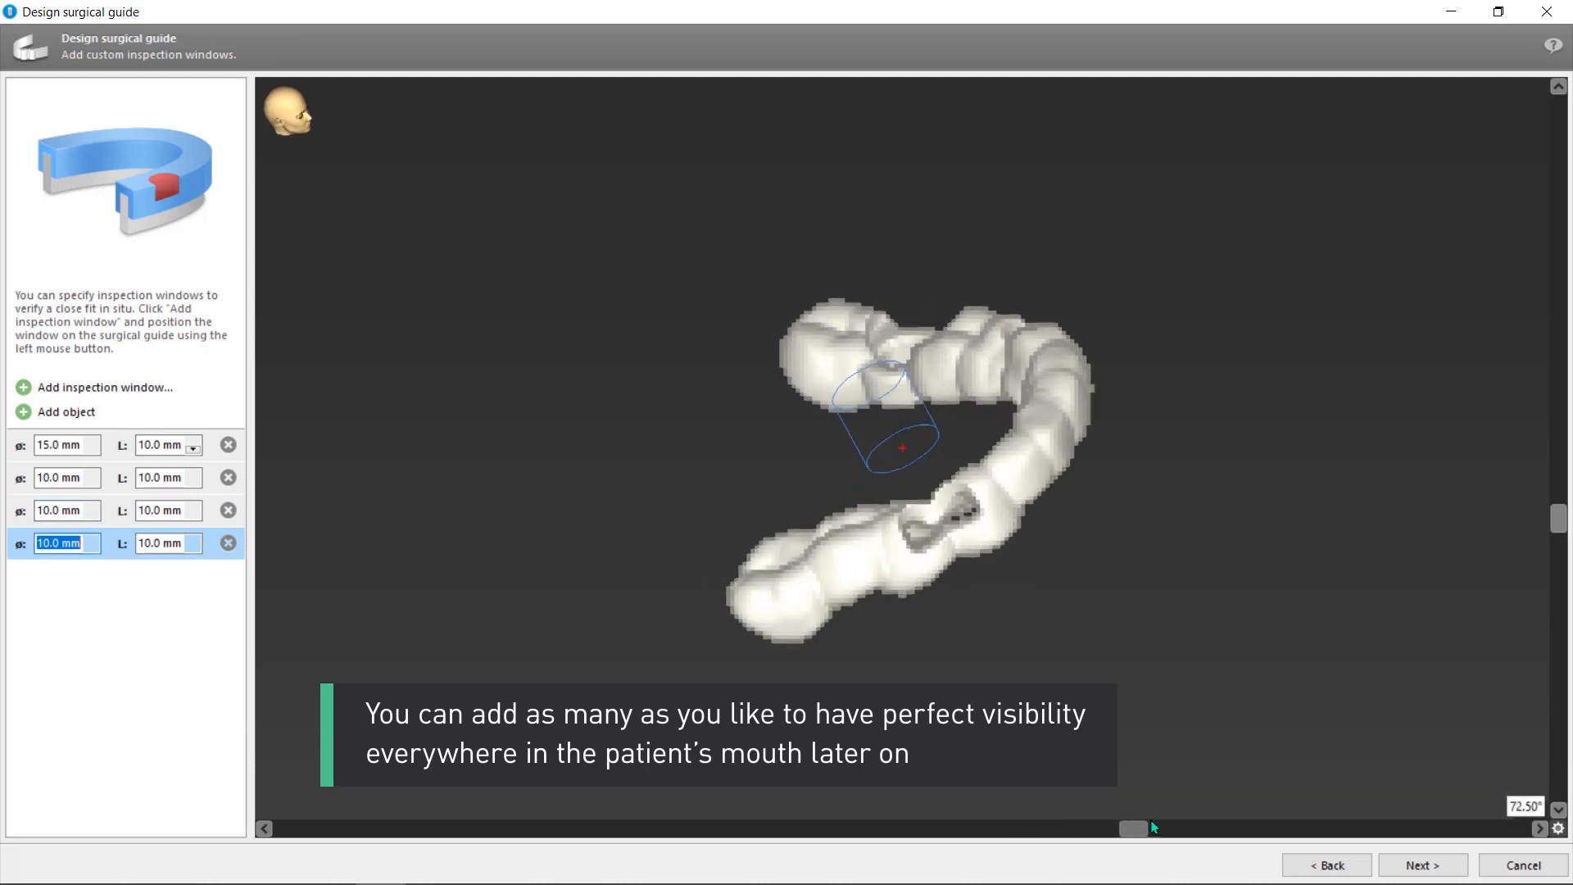
{"action": "left_click_drag", "start_coordinate": [886, 478], "coordinate": [824, 584]}
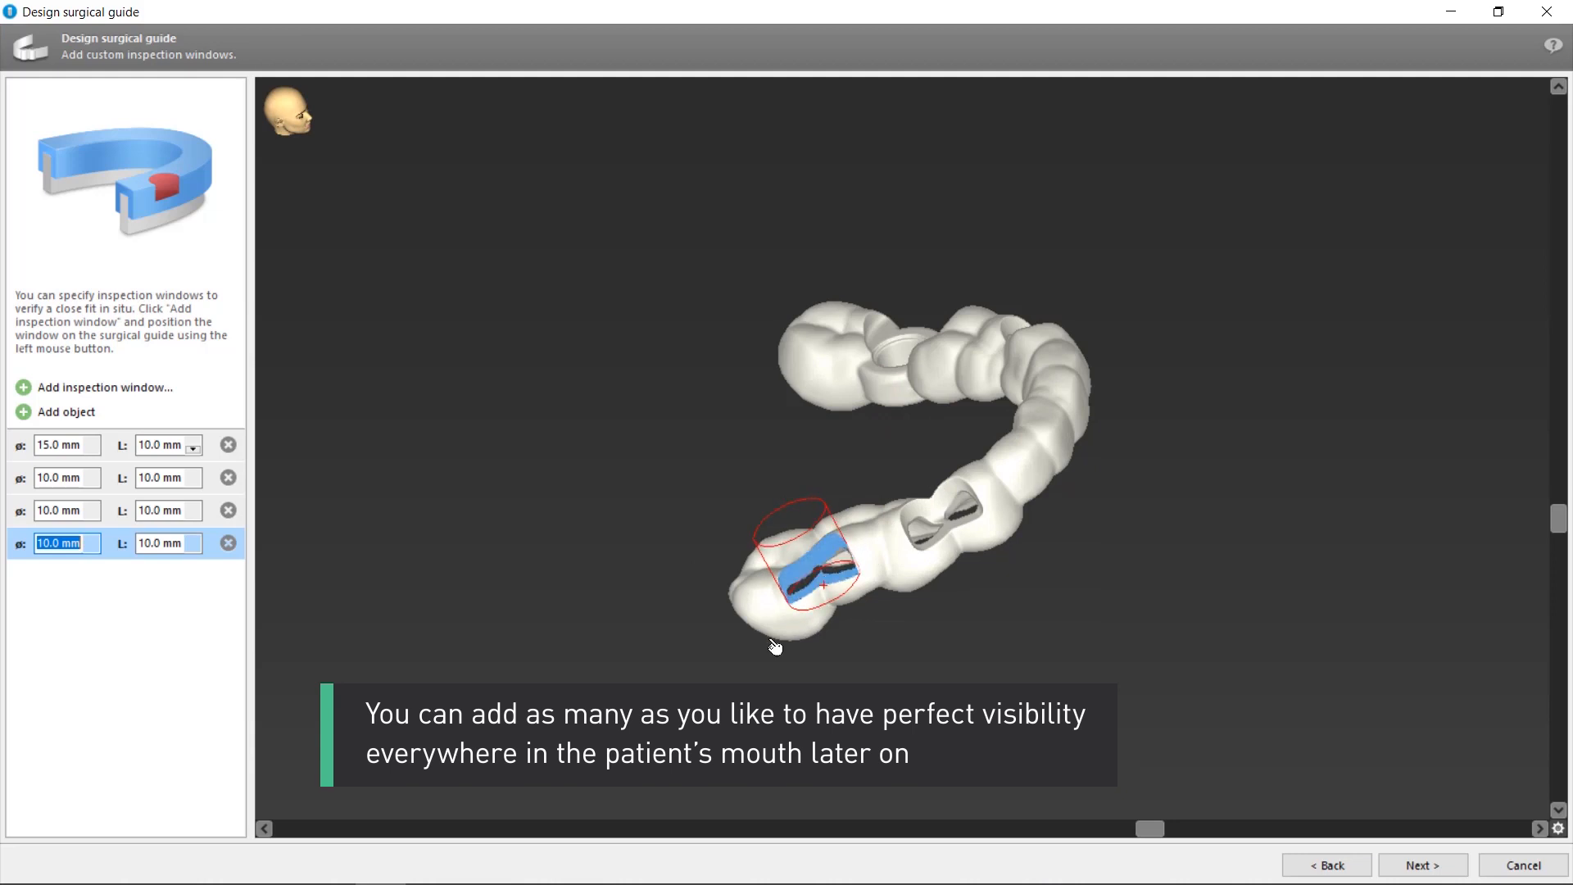
Step: Add a fifth inspection window, 10.0 mm in diameter, on the lingual side of the front teeth and accept all windows
{"action": "left_click", "coordinate": [91, 393]}
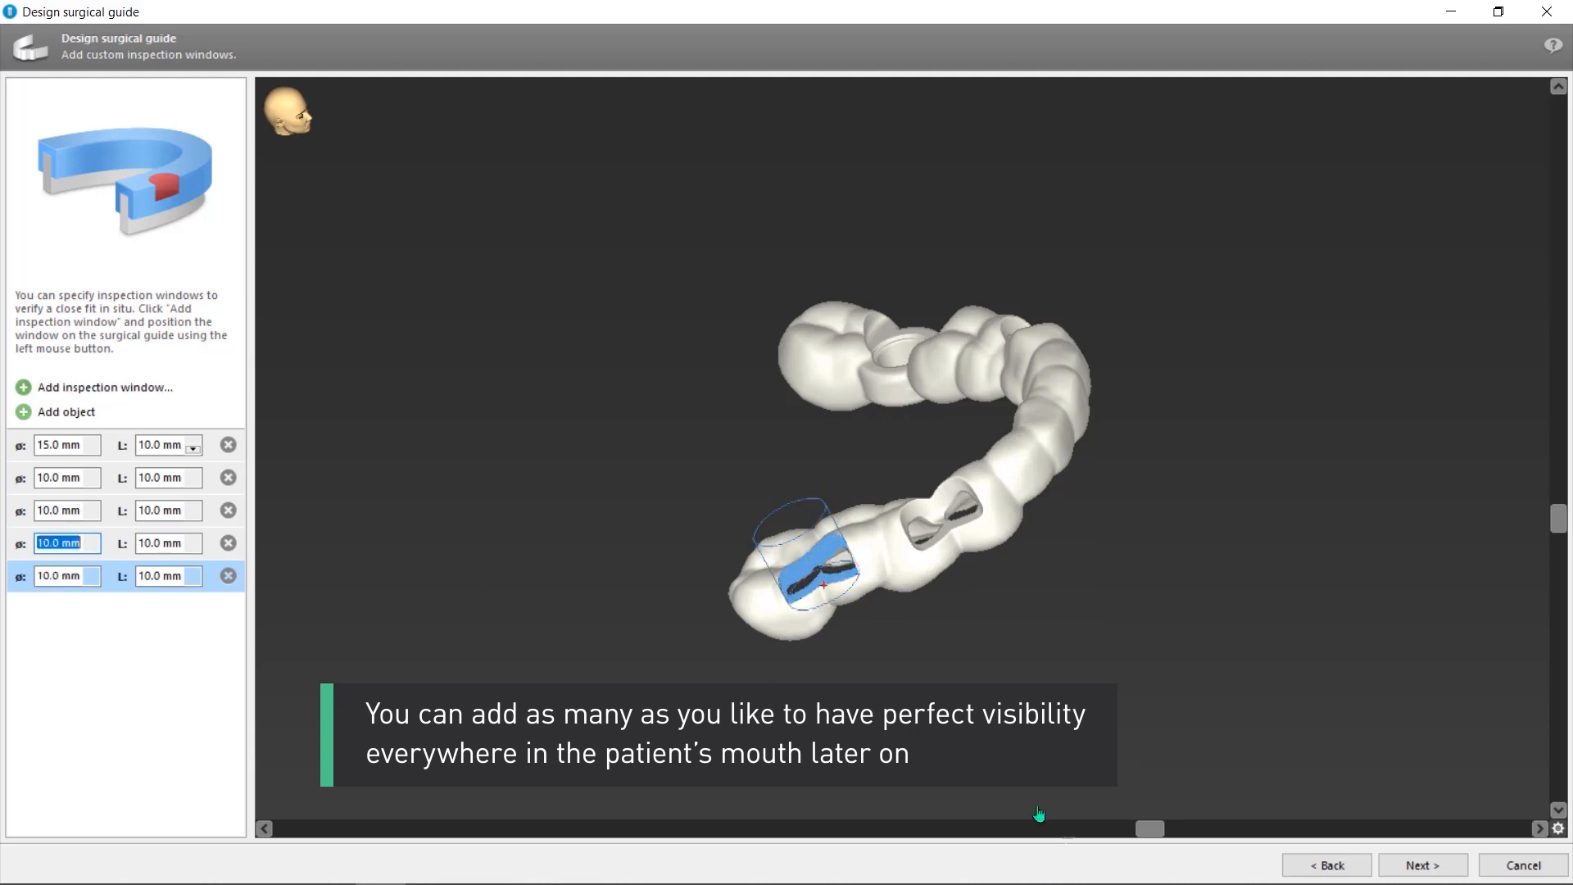
{"action": "left_click_drag", "start_coordinate": [1147, 832], "coordinate": [1444, 643]}
{"action": "left_click_drag", "start_coordinate": [906, 451], "coordinate": [942, 329]}
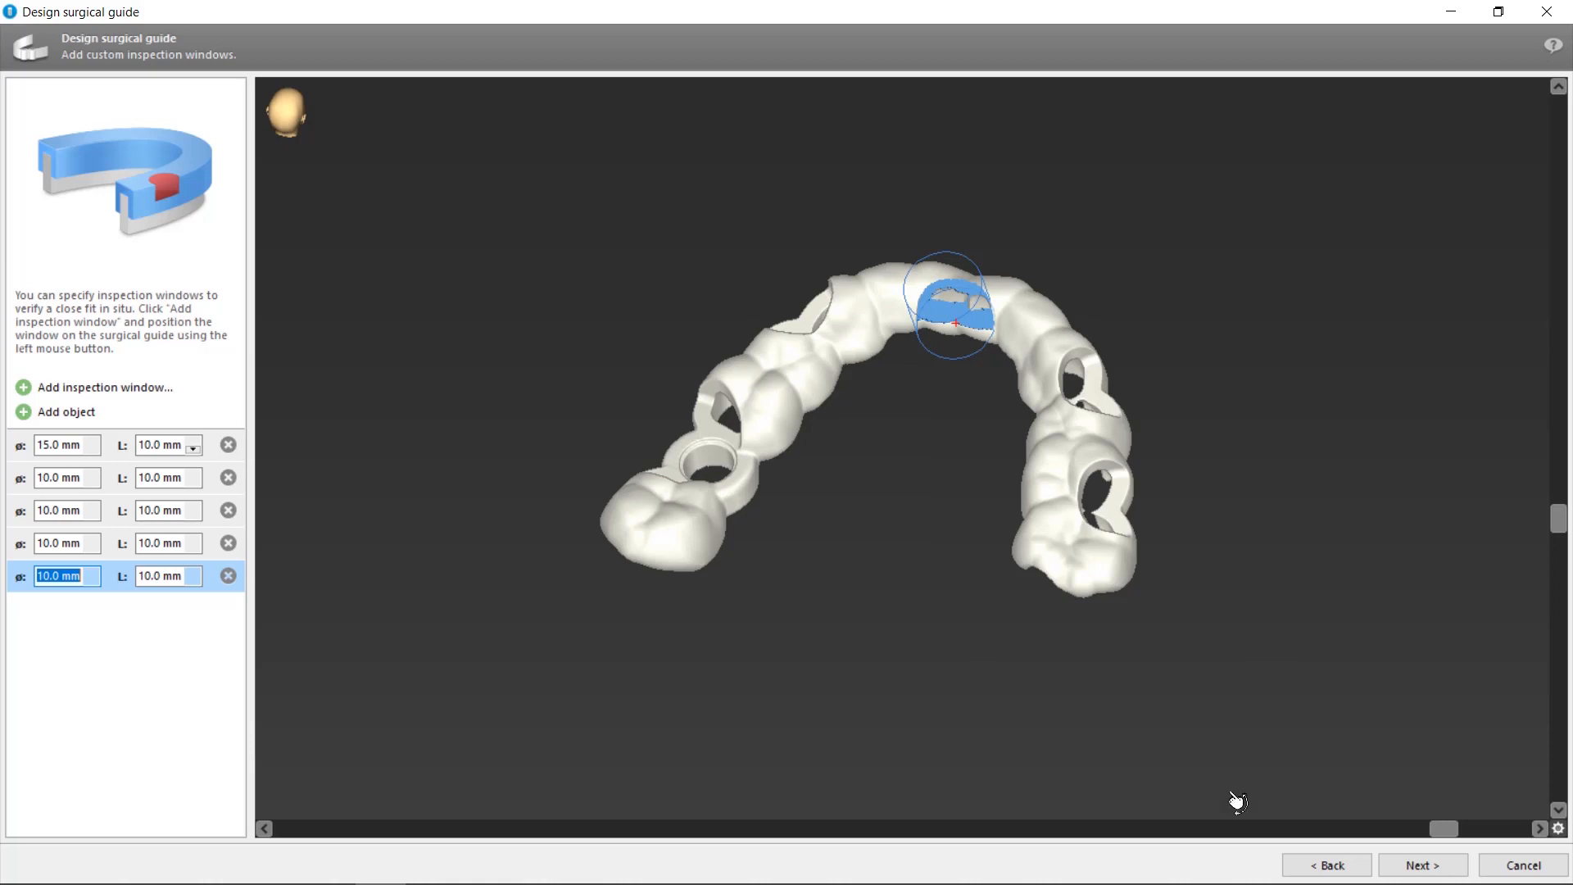
{"action": "left_click", "coordinate": [1423, 868]}
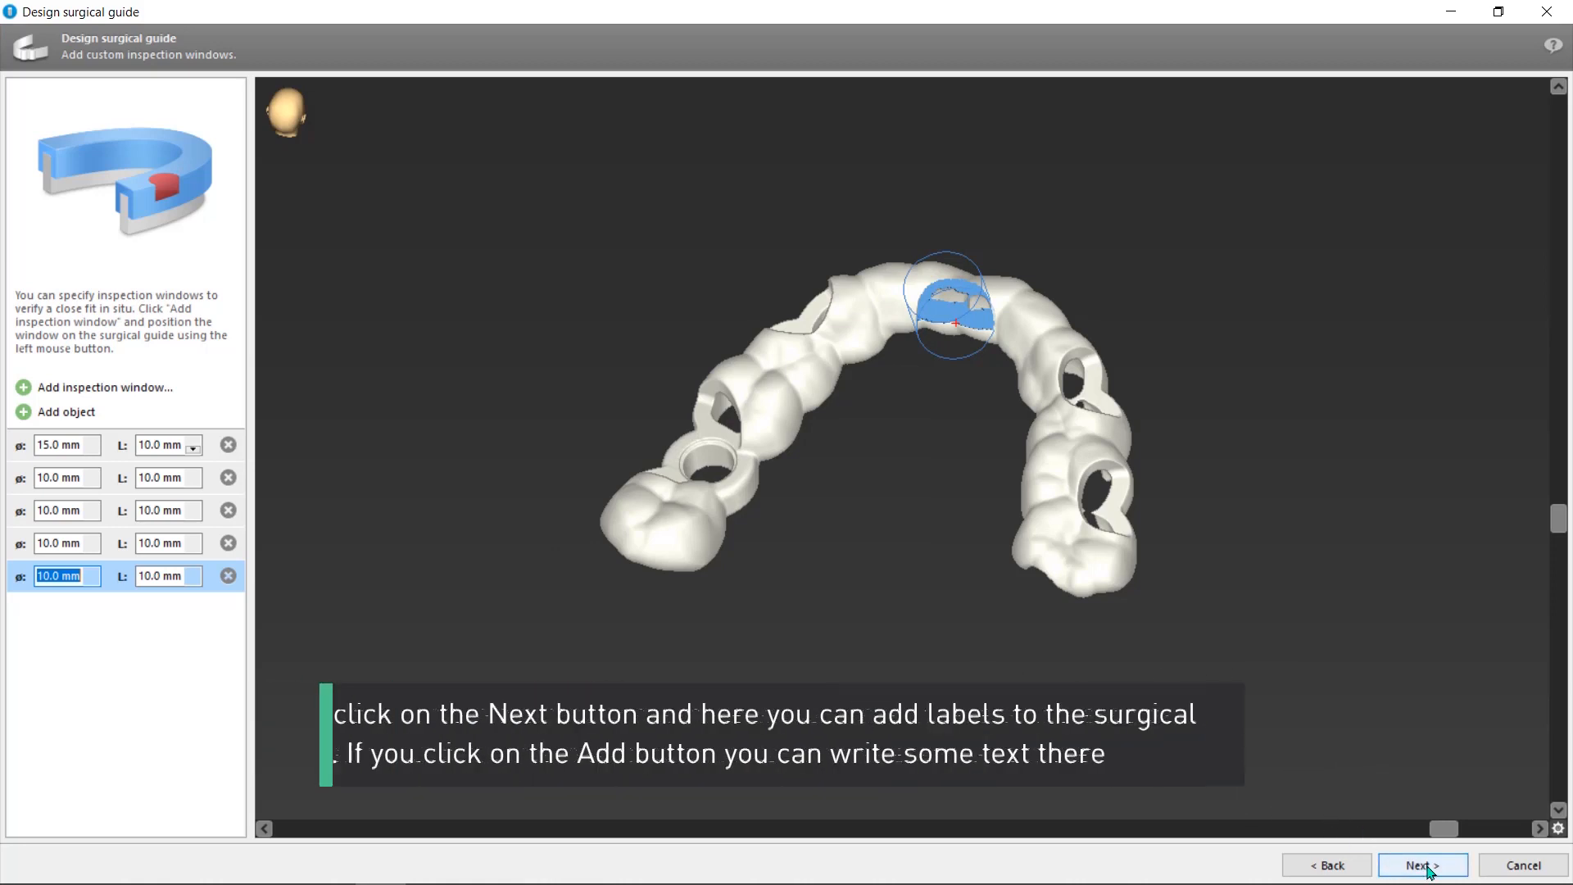
{"action": "left_click", "coordinate": [1427, 867]}
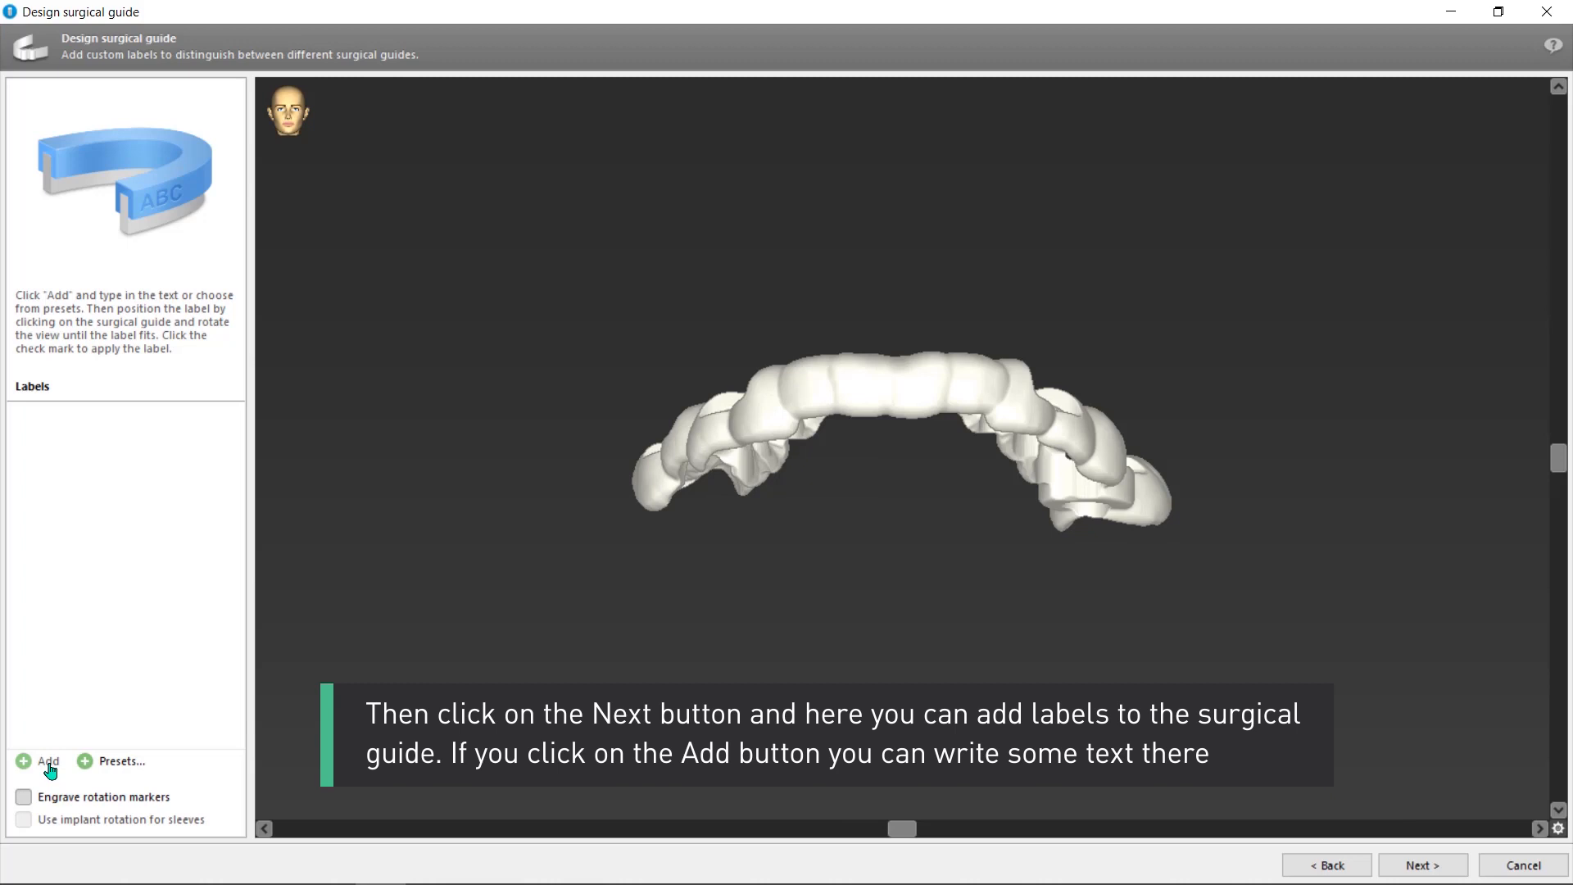
Step: Add a label from the patient name preset, place it across the front of the guide and enlarge it to 3.50 mm
{"action": "left_click", "coordinate": [119, 762]}
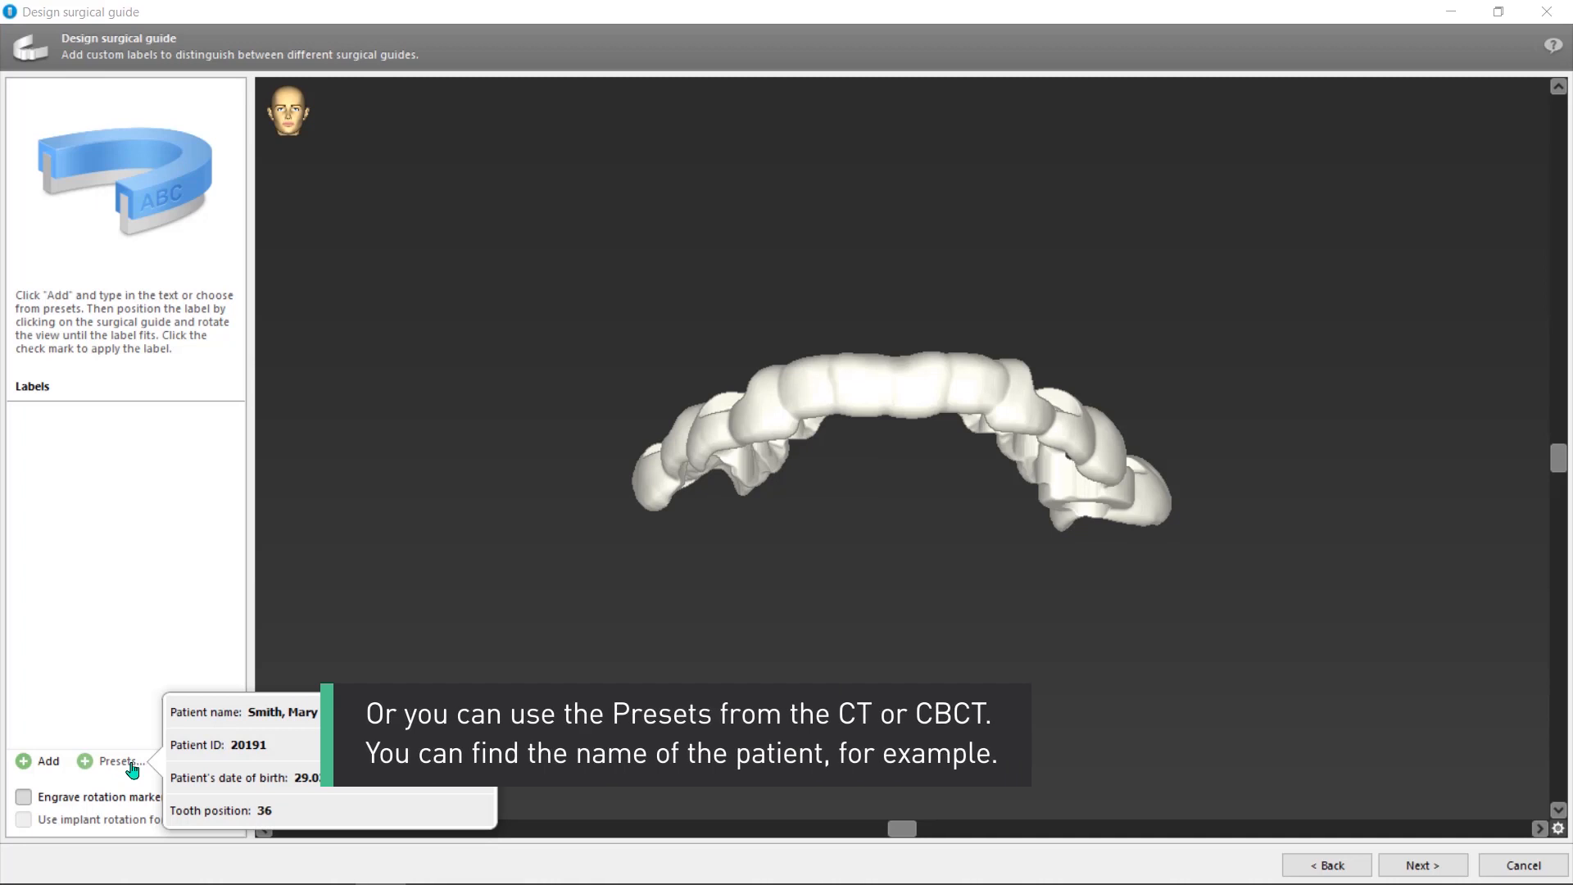
{"action": "left_click", "coordinate": [298, 716]}
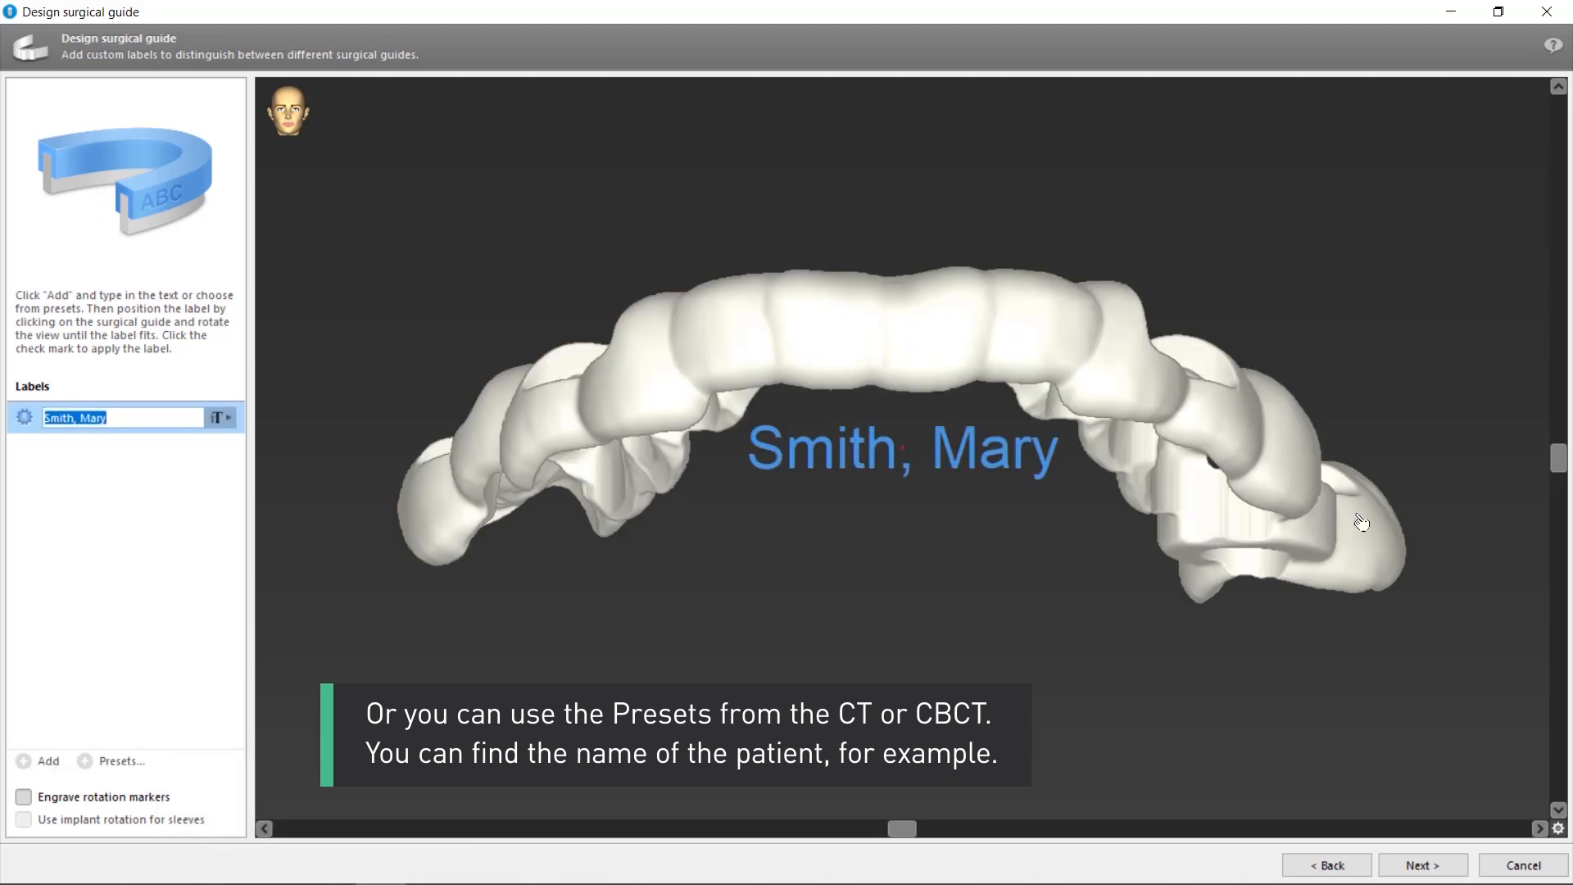
{"action": "left_click_drag", "start_coordinate": [1557, 459], "coordinate": [1551, 499]}
{"action": "left_click_drag", "start_coordinate": [977, 455], "coordinate": [893, 430]}
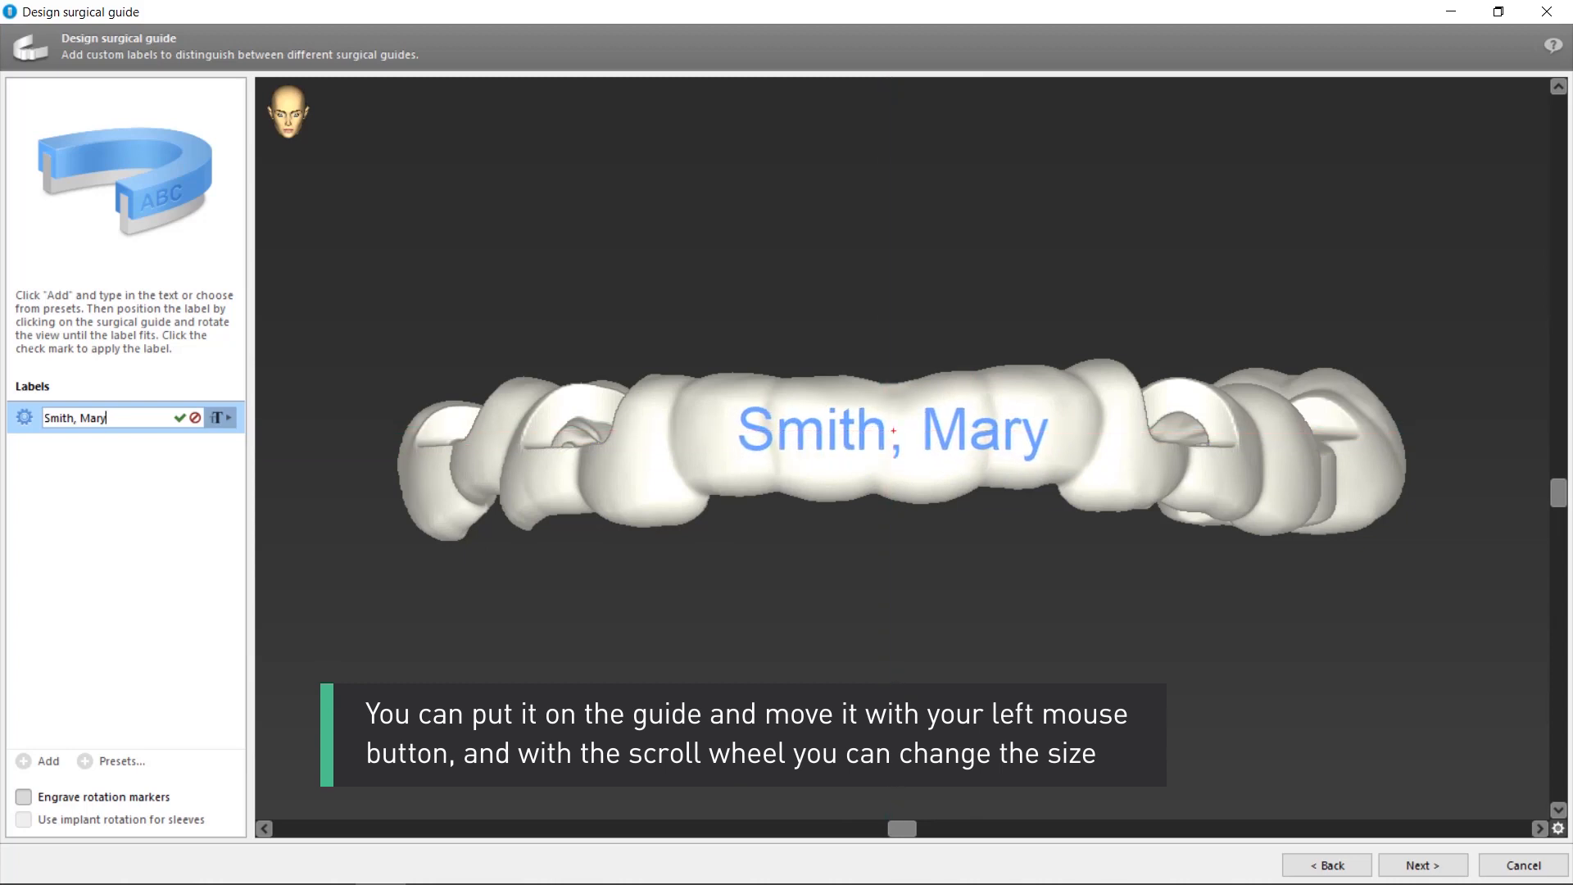
{"action": "scroll", "coordinate": [894, 430], "scroll_direction": "up", "scroll_amount": 4}
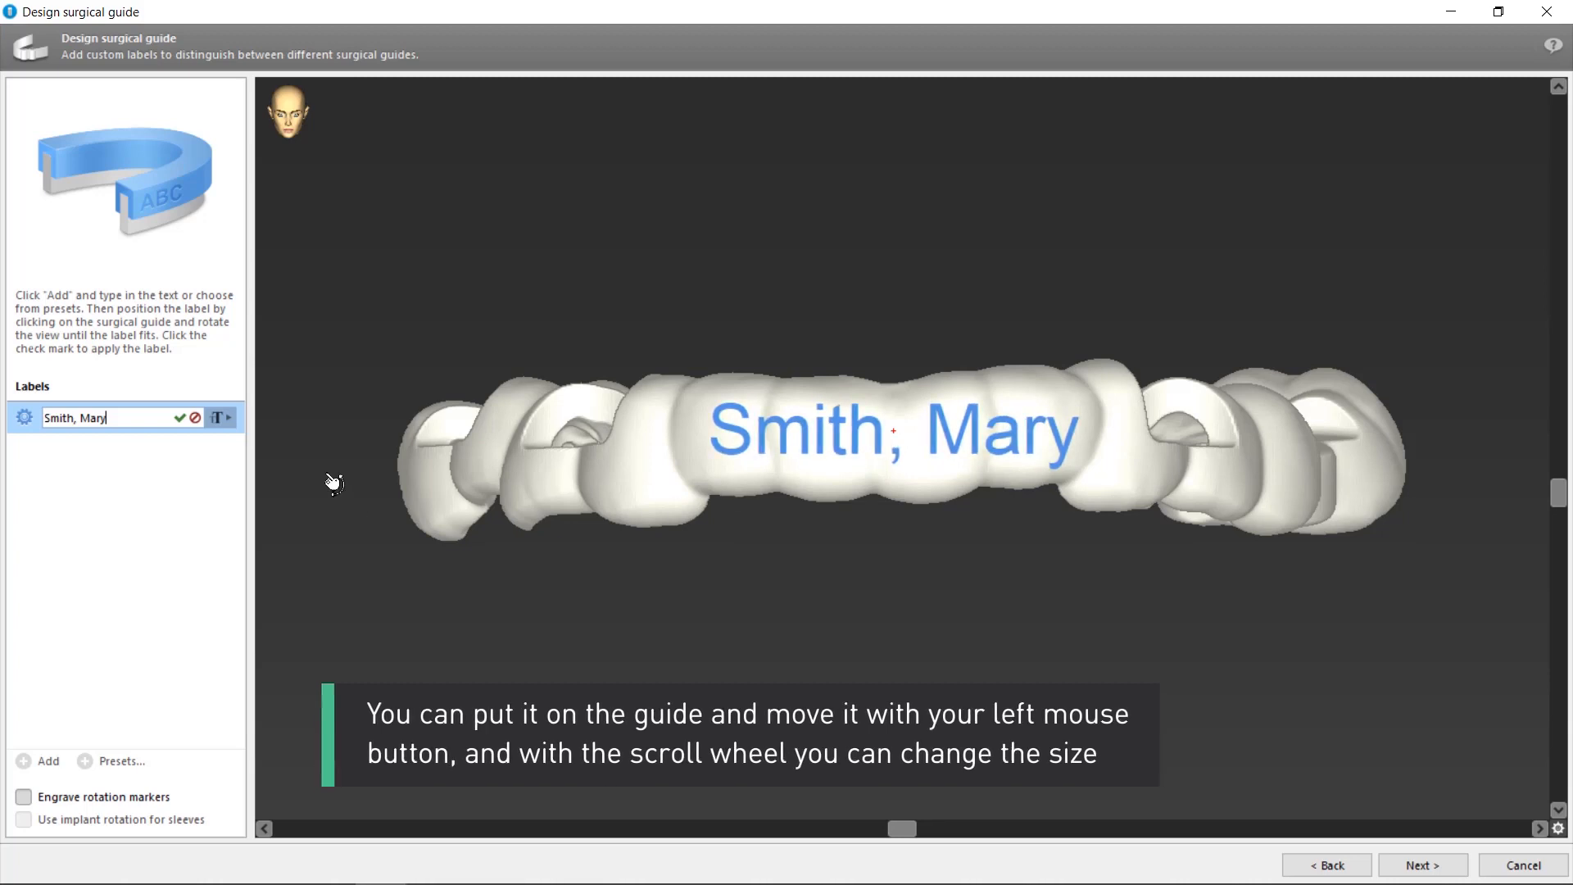
Step: Keep the label embossed and generate the final surgical guide with it
{"action": "left_click", "coordinate": [218, 419]}
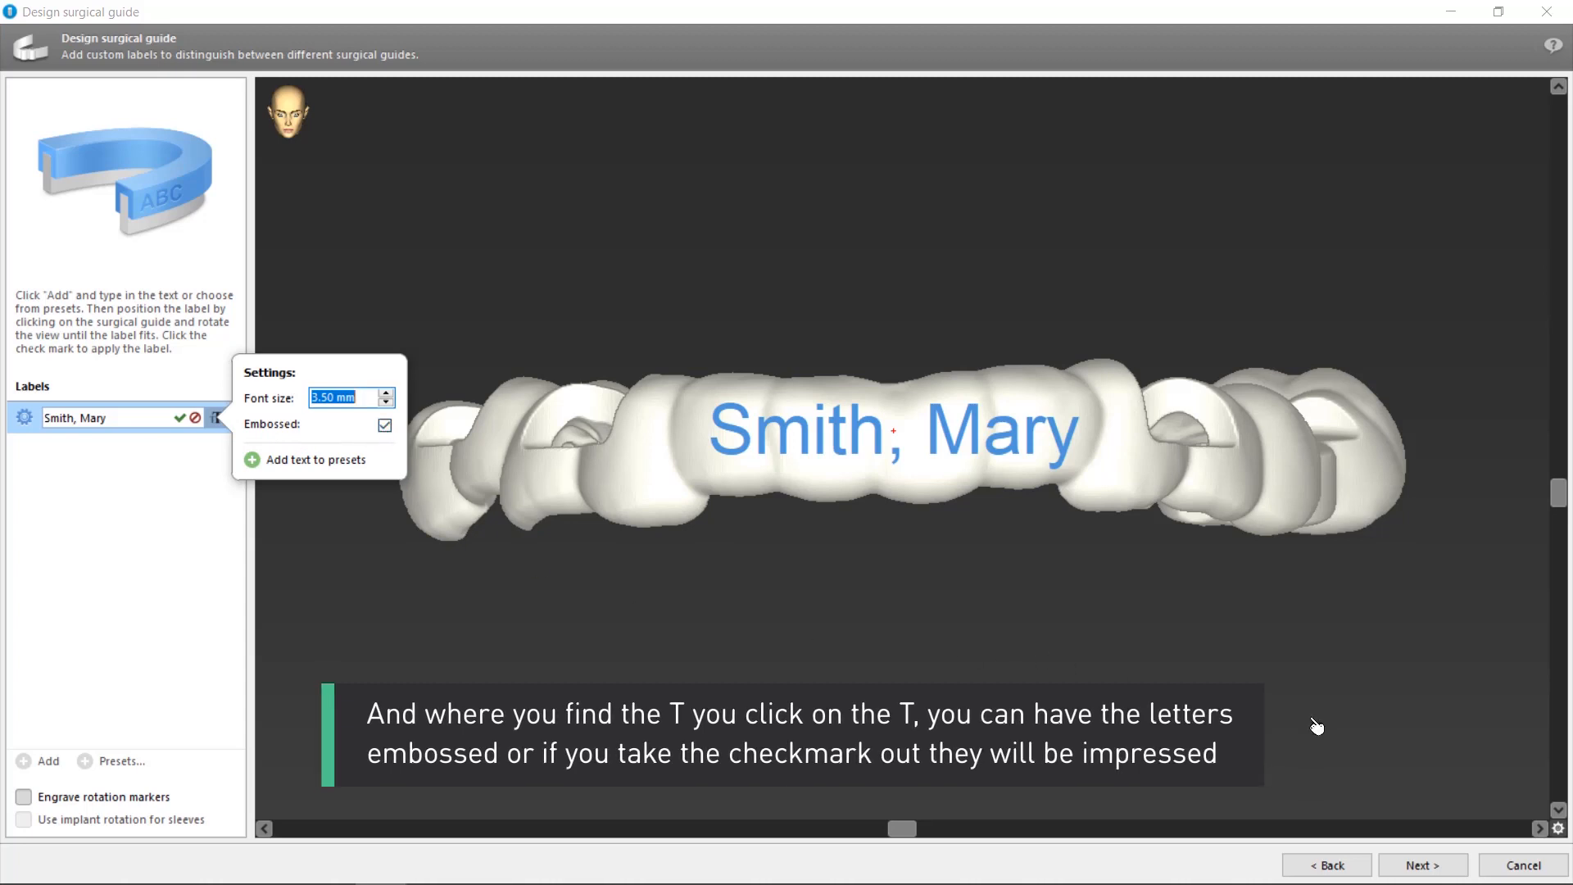
{"action": "left_click", "coordinate": [1424, 862]}
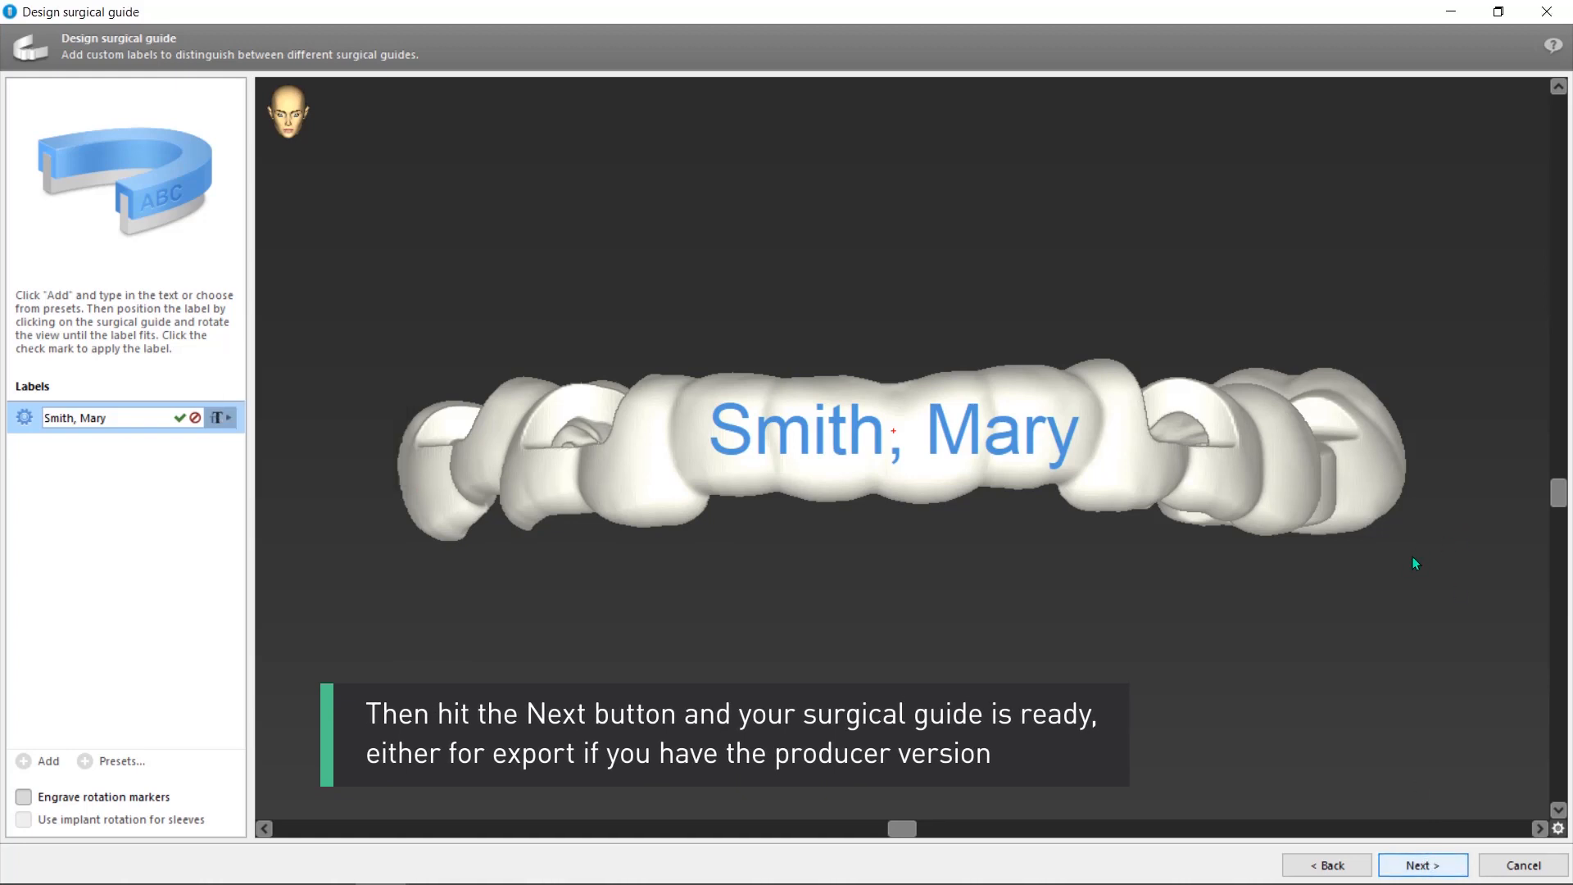
{"action": "left_click", "coordinate": [1424, 866]}
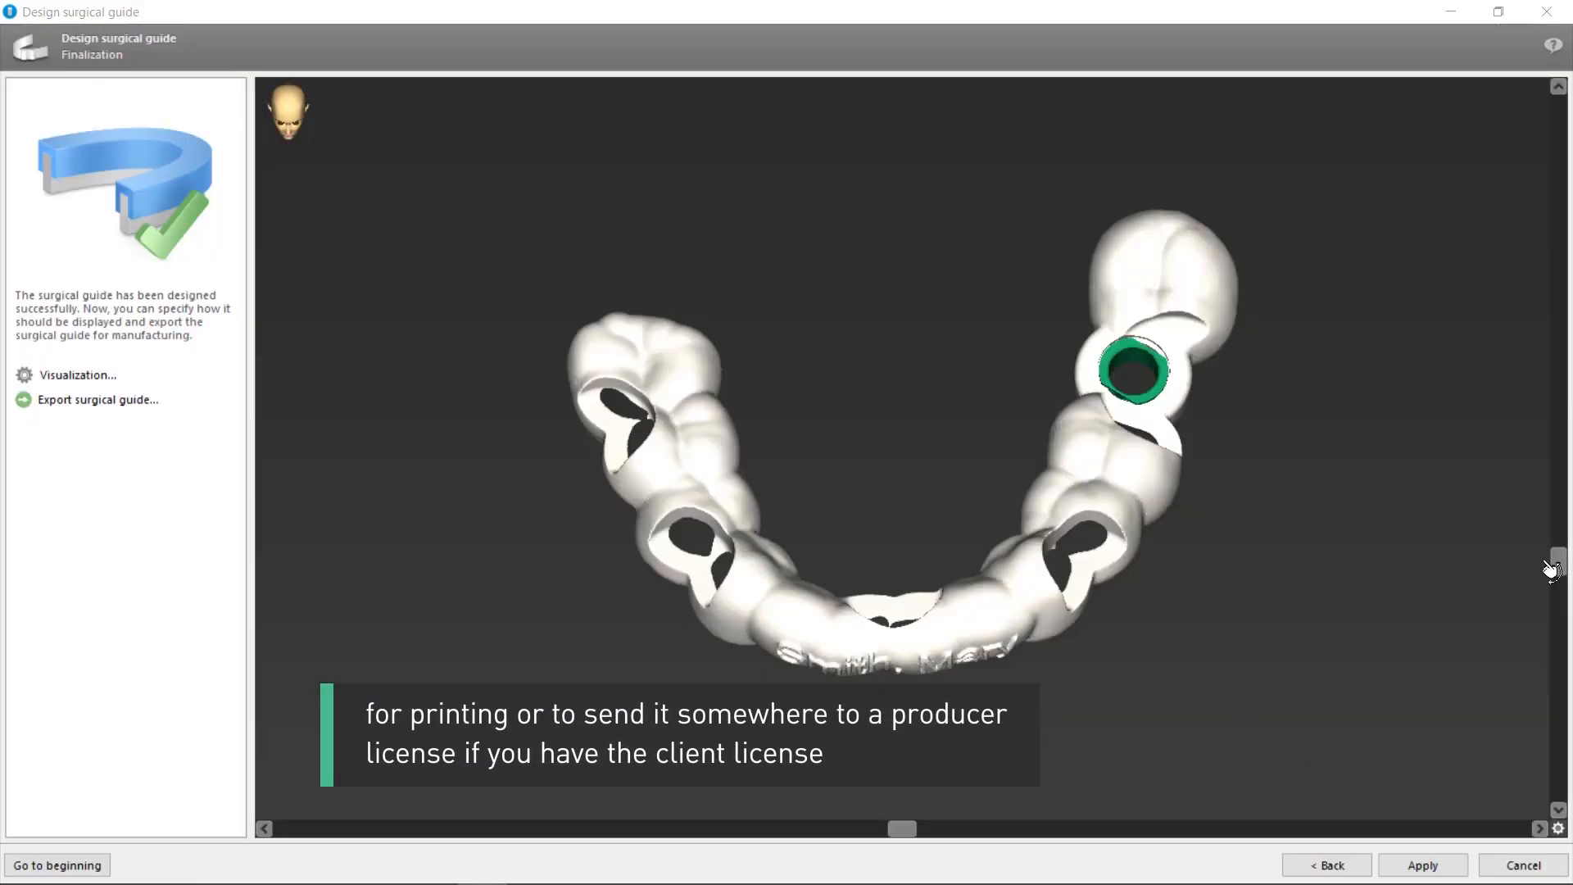
Step: Apply the finished surgical guide to the plan and inspect it from above in a maximized 3D view
{"action": "left_click_drag", "start_coordinate": [1556, 565], "coordinate": [1556, 473]}
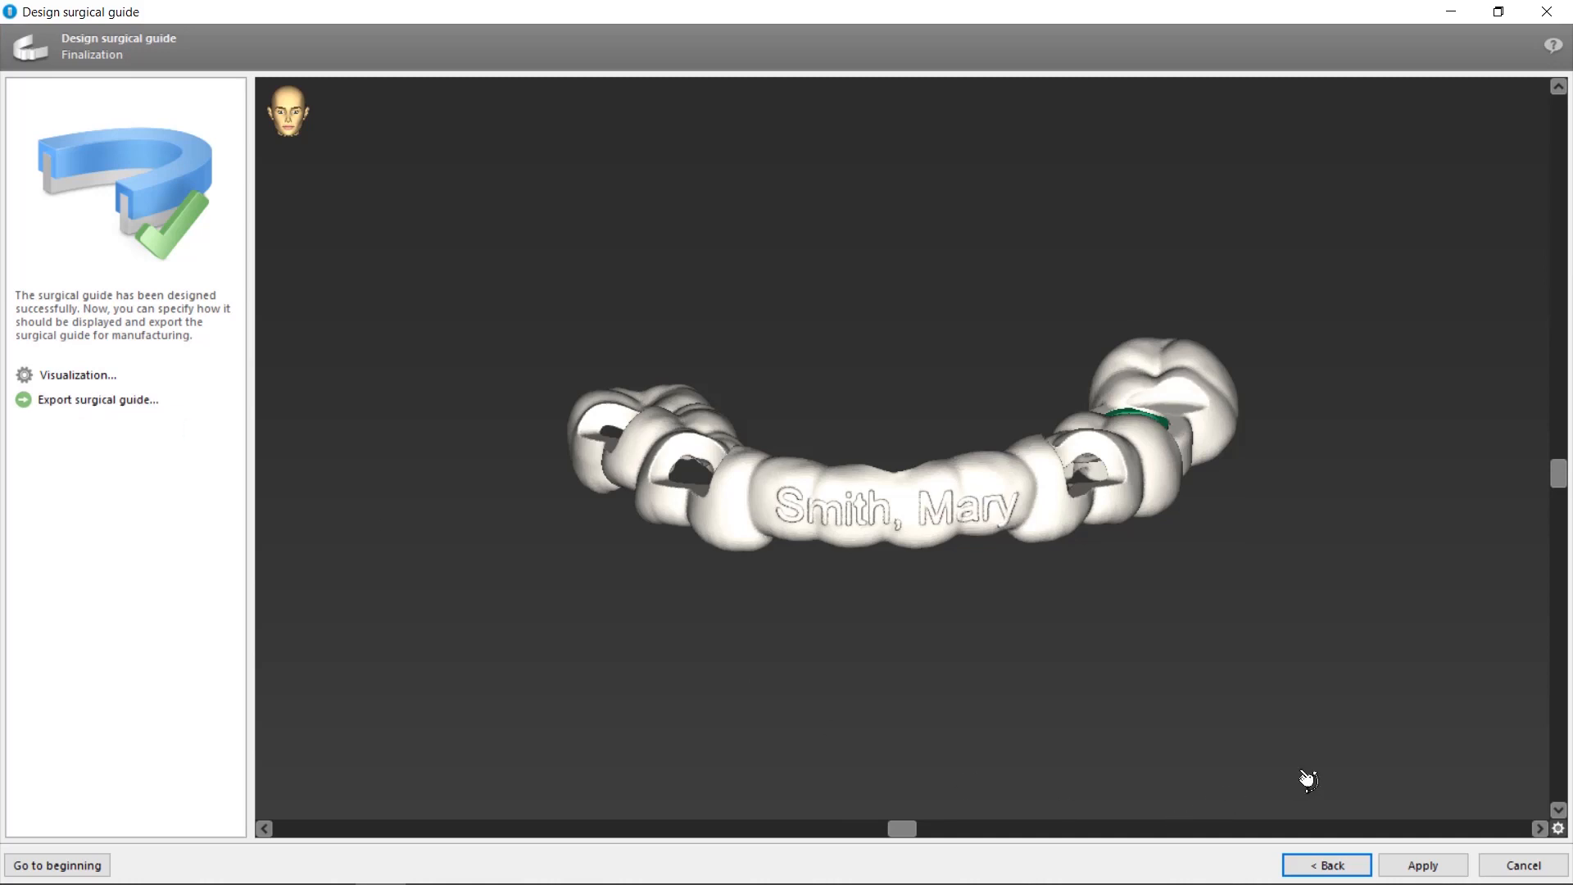
{"action": "left_click", "coordinate": [1424, 865]}
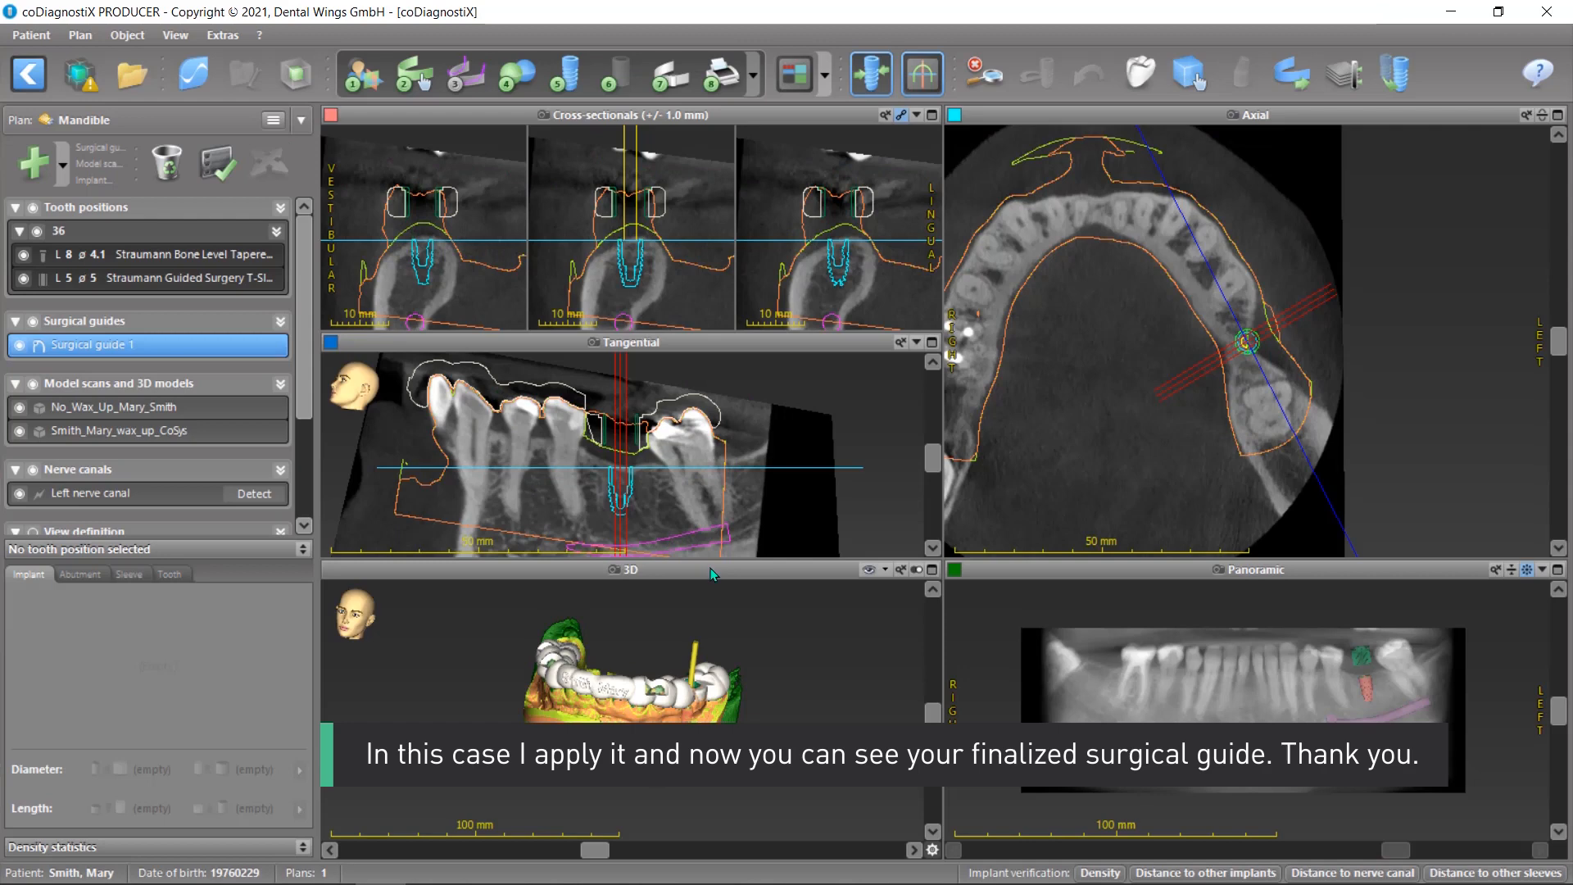
{"action": "double_click", "coordinate": [713, 570]}
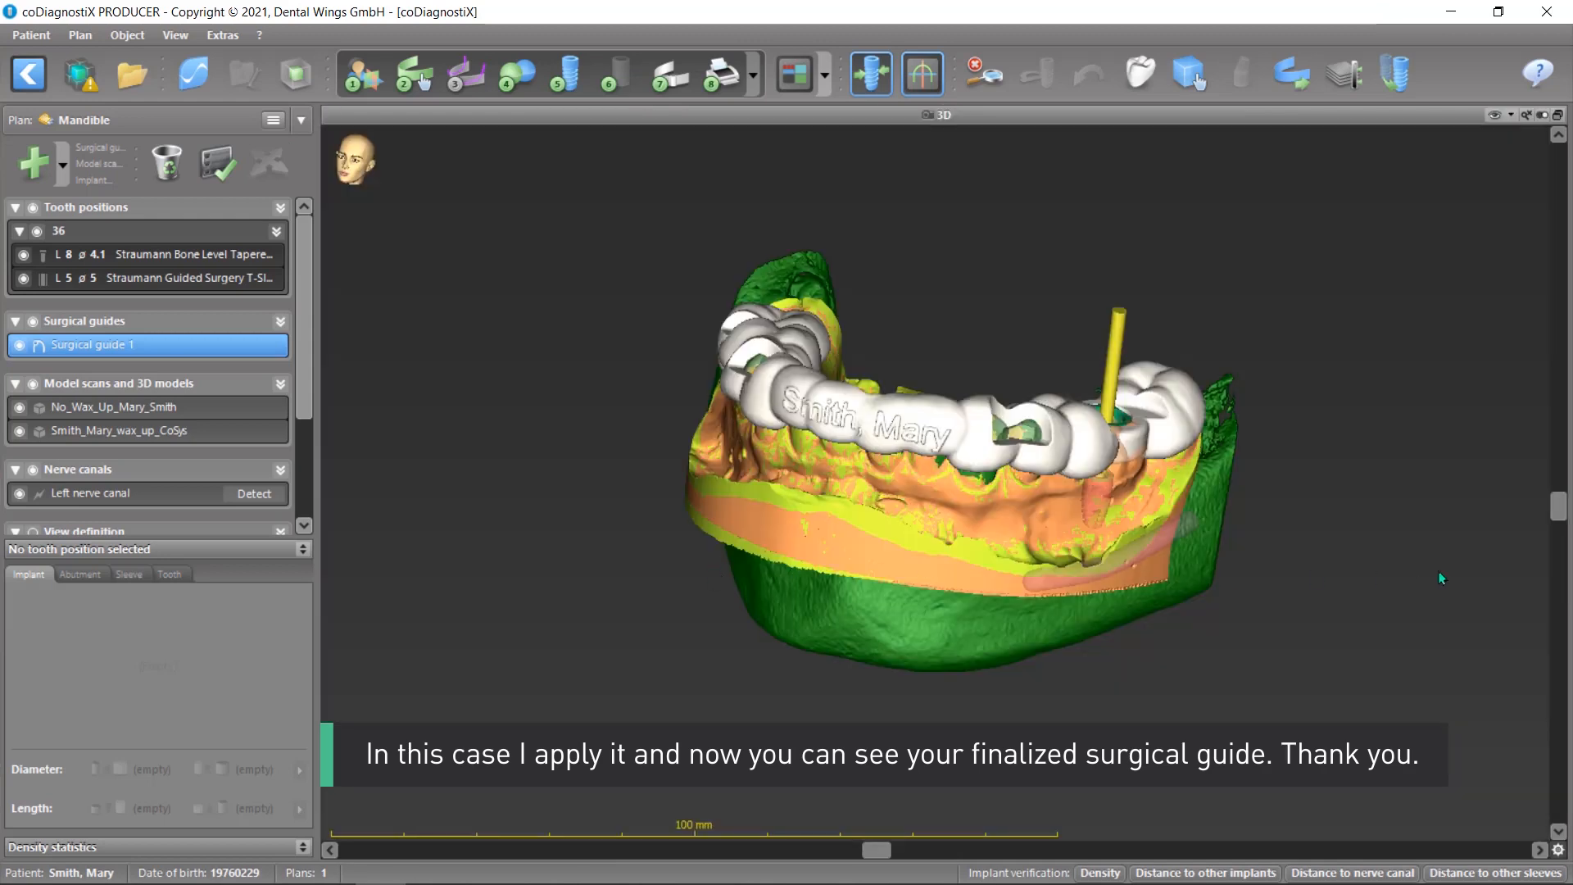
{"action": "left_click_drag", "start_coordinate": [1556, 512], "coordinate": [1551, 598]}
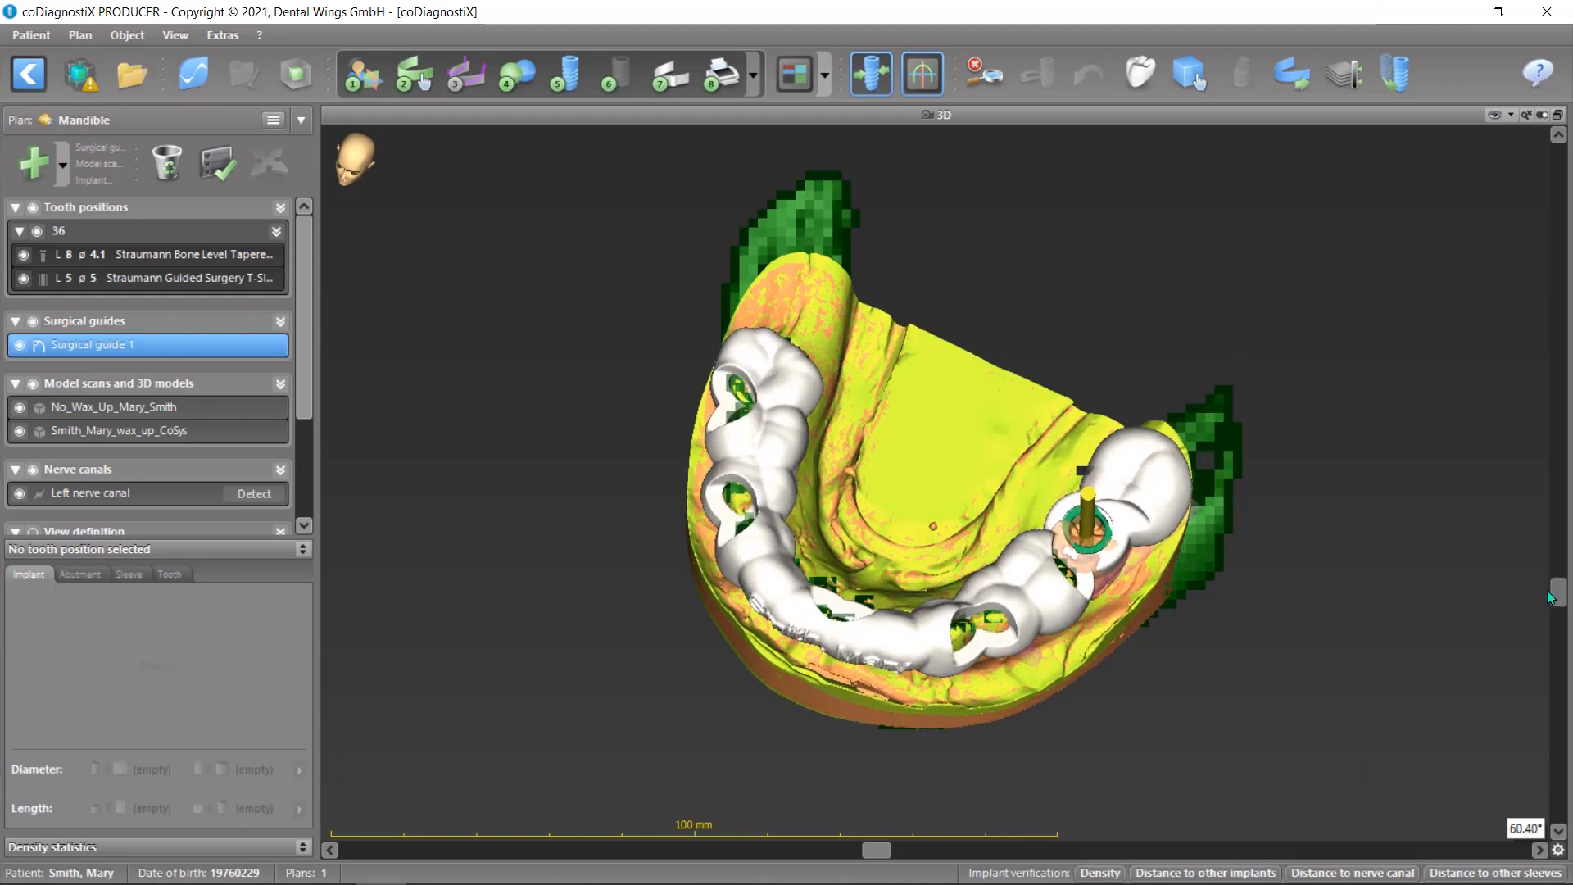